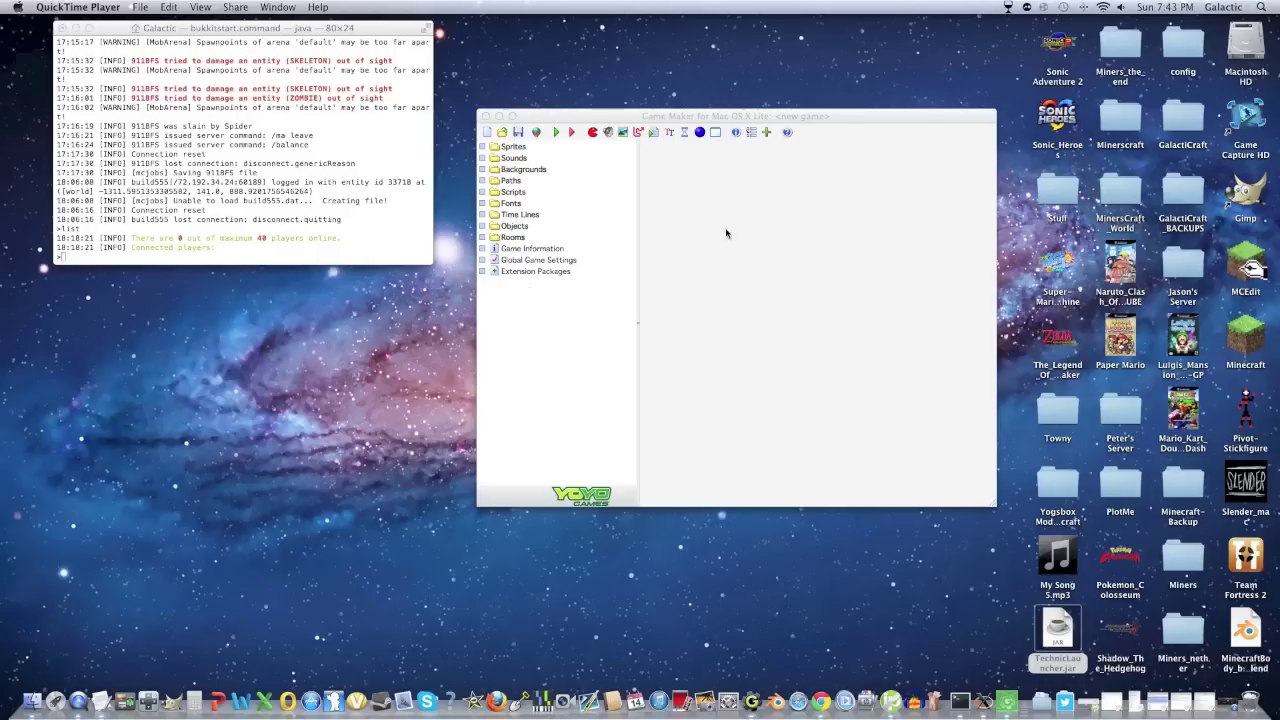
Open the GalacticsGame.gmk project.
left_click(502, 134)
left_click_drag(640, 124, 546, 134)
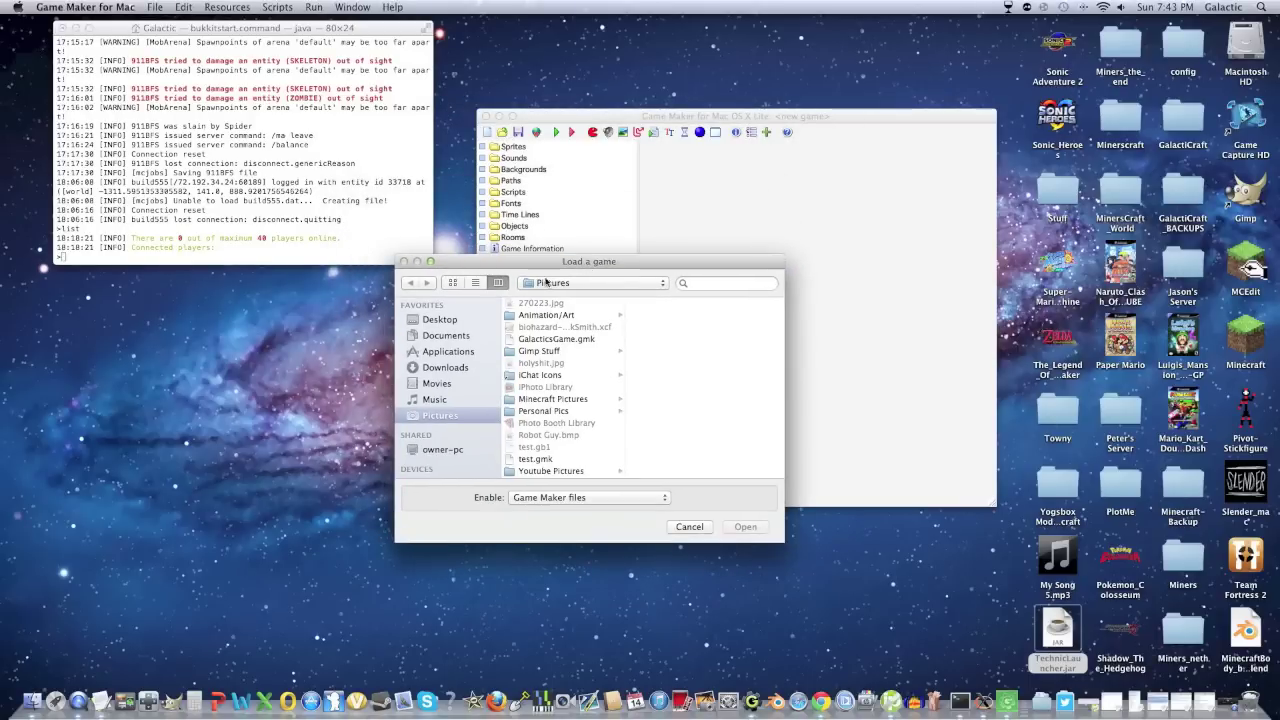
left_click(553, 340)
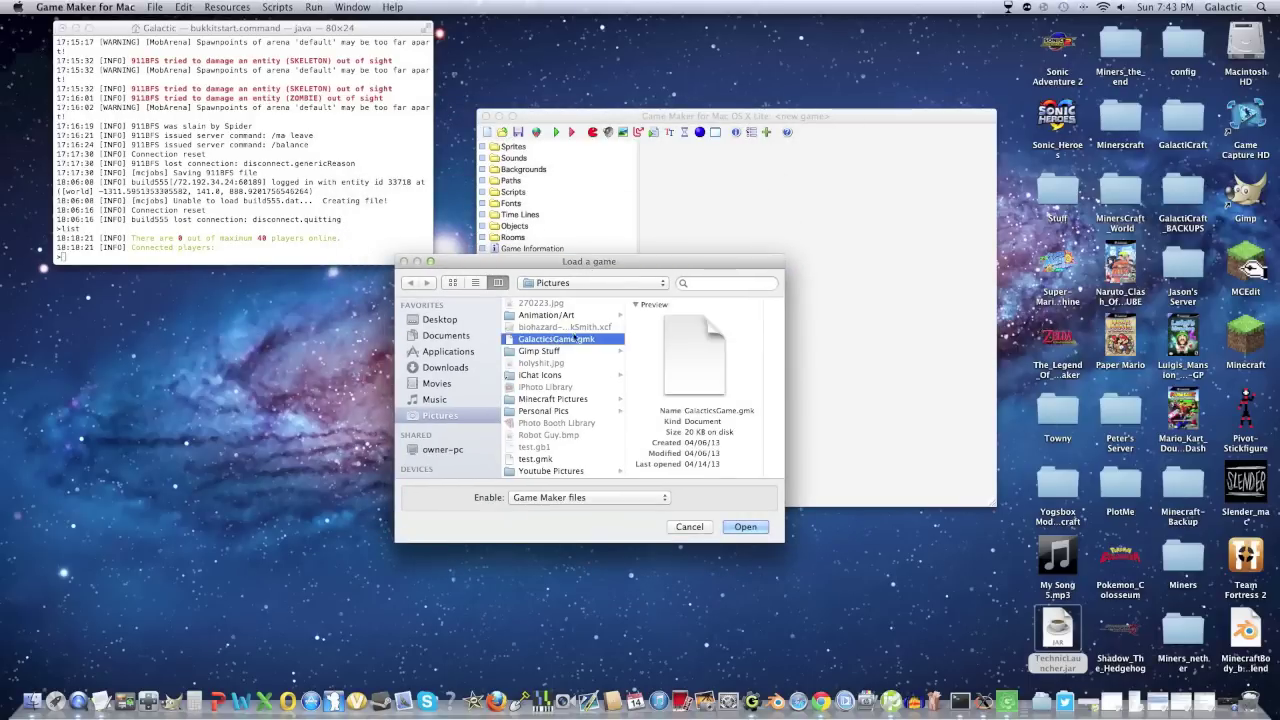
left_click(760, 529)
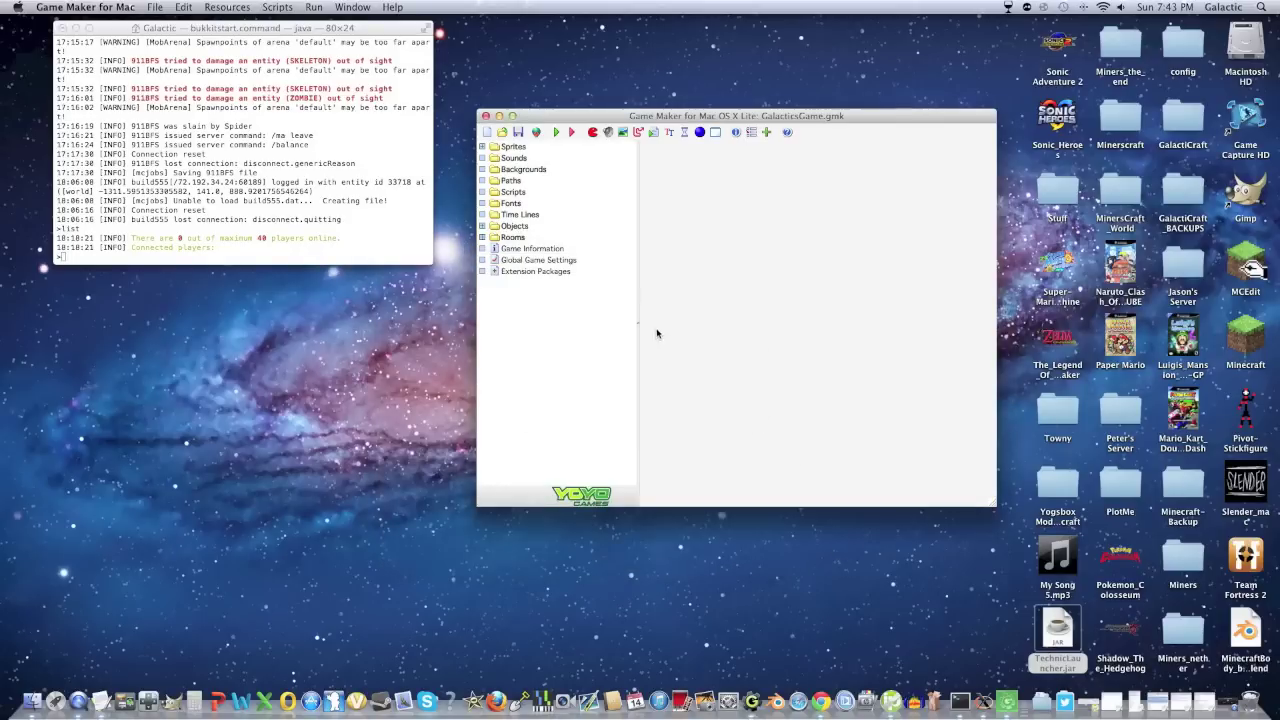
Expand the Sprites, Objects and Rooms folders, then create a new background resource.
left_click(483, 148)
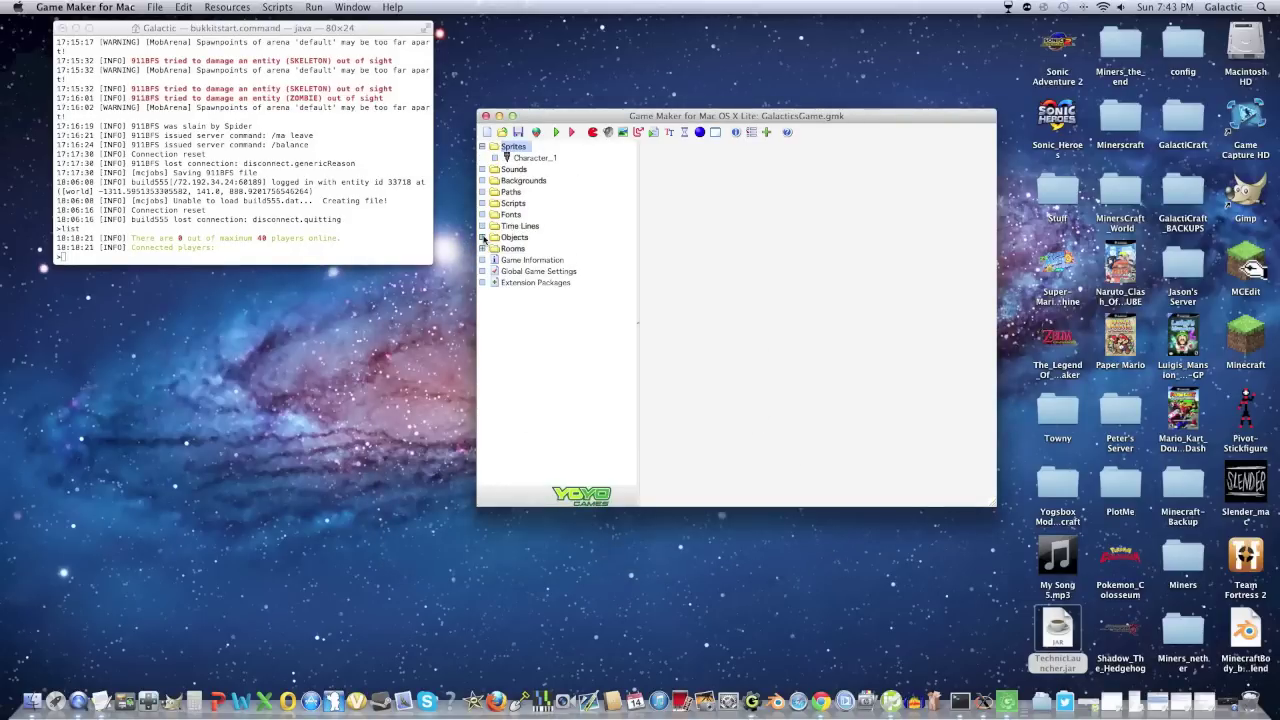
left_click(482, 237)
left_click(482, 260)
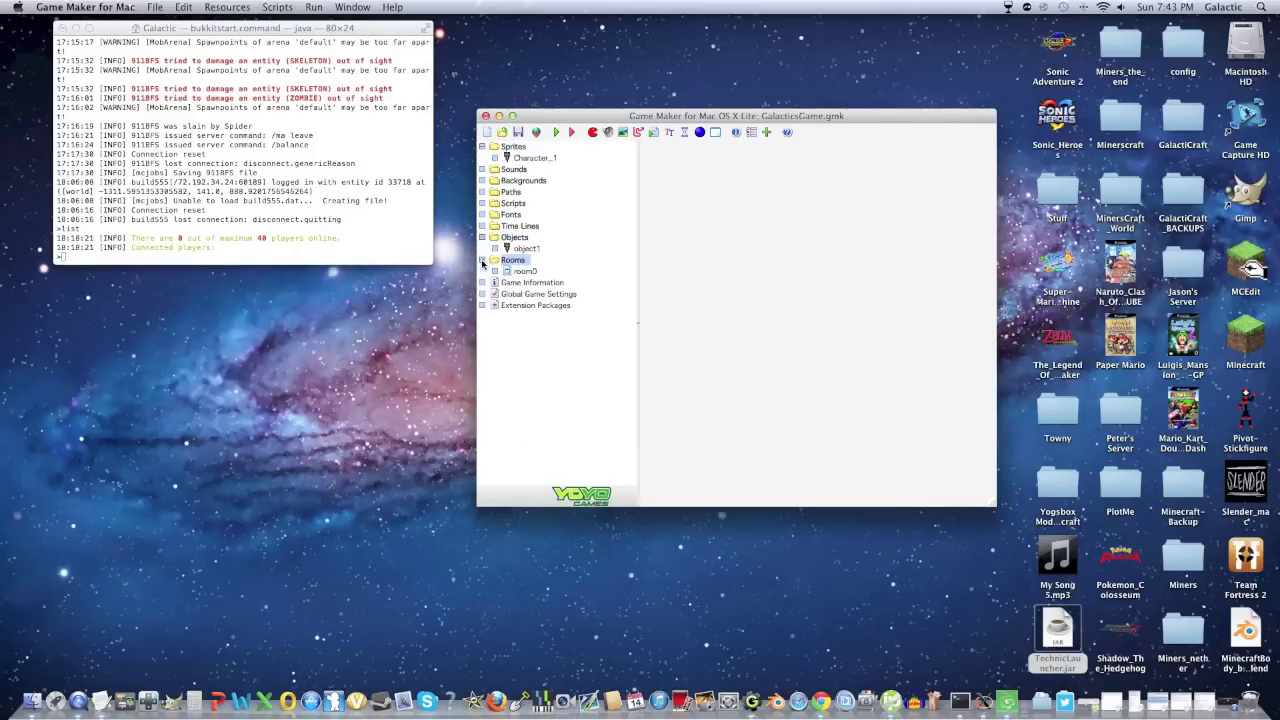
left_click(622, 133)
Paint background0 in the zoomed Image Editor as a black field with scattered white stars.
left_click_drag(412, 180, 934, 233)
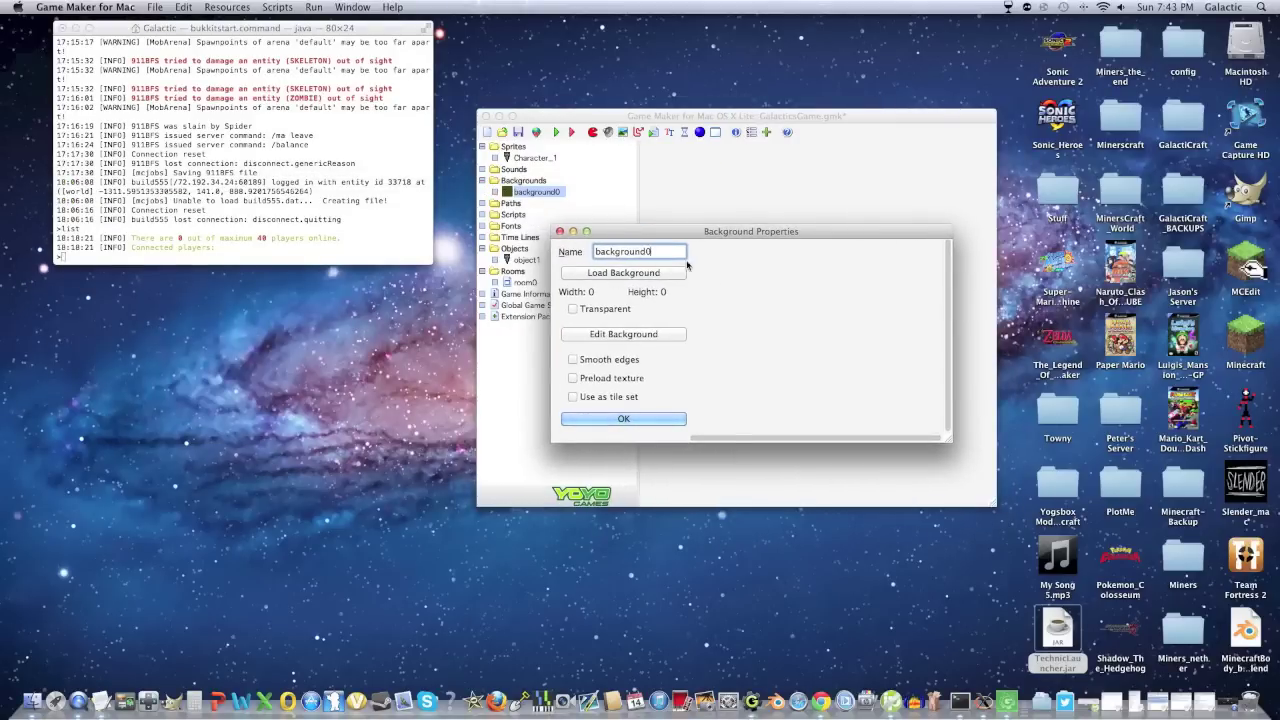
left_click(627, 337)
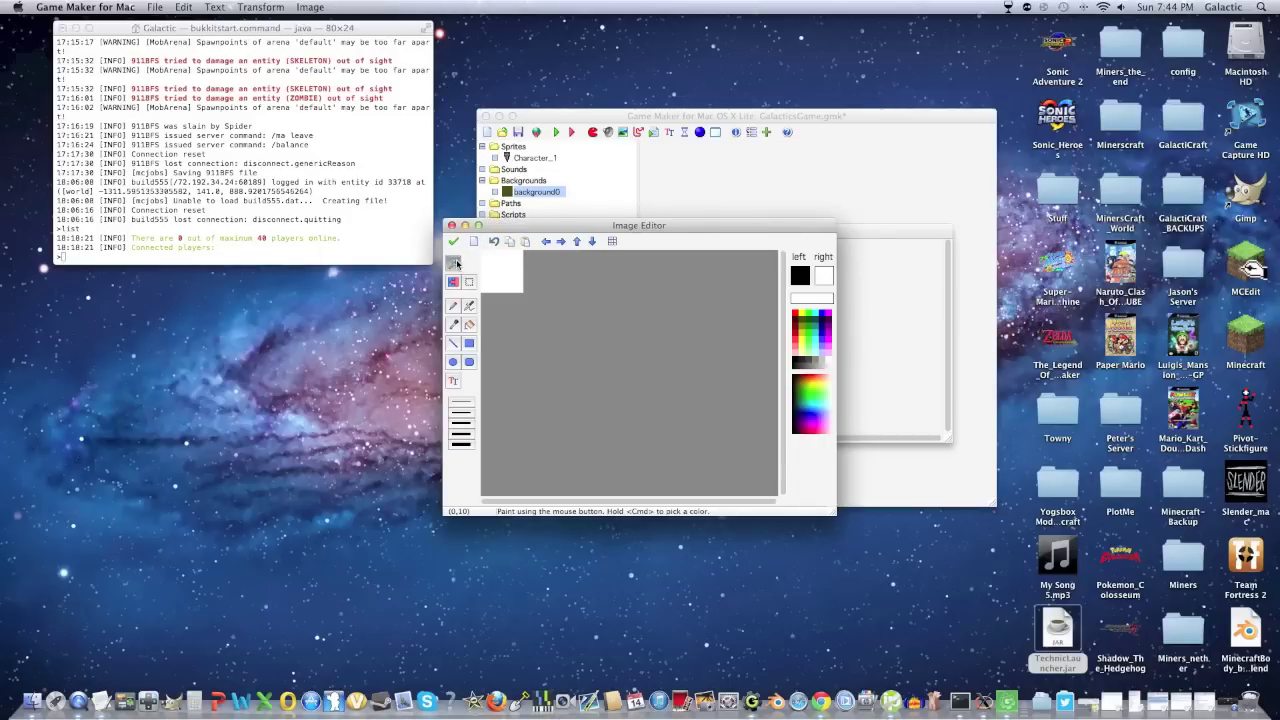
left_click(455, 262)
left_click(455, 262)
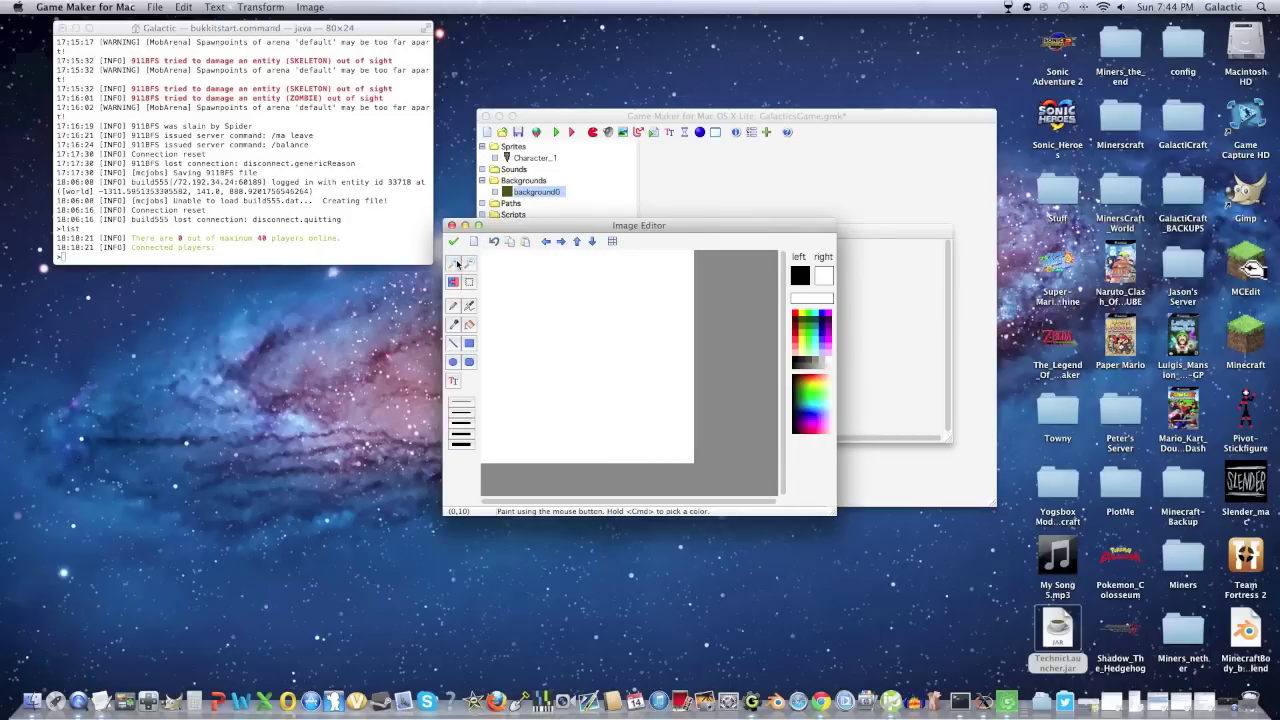
left_click_drag(588, 225, 699, 229)
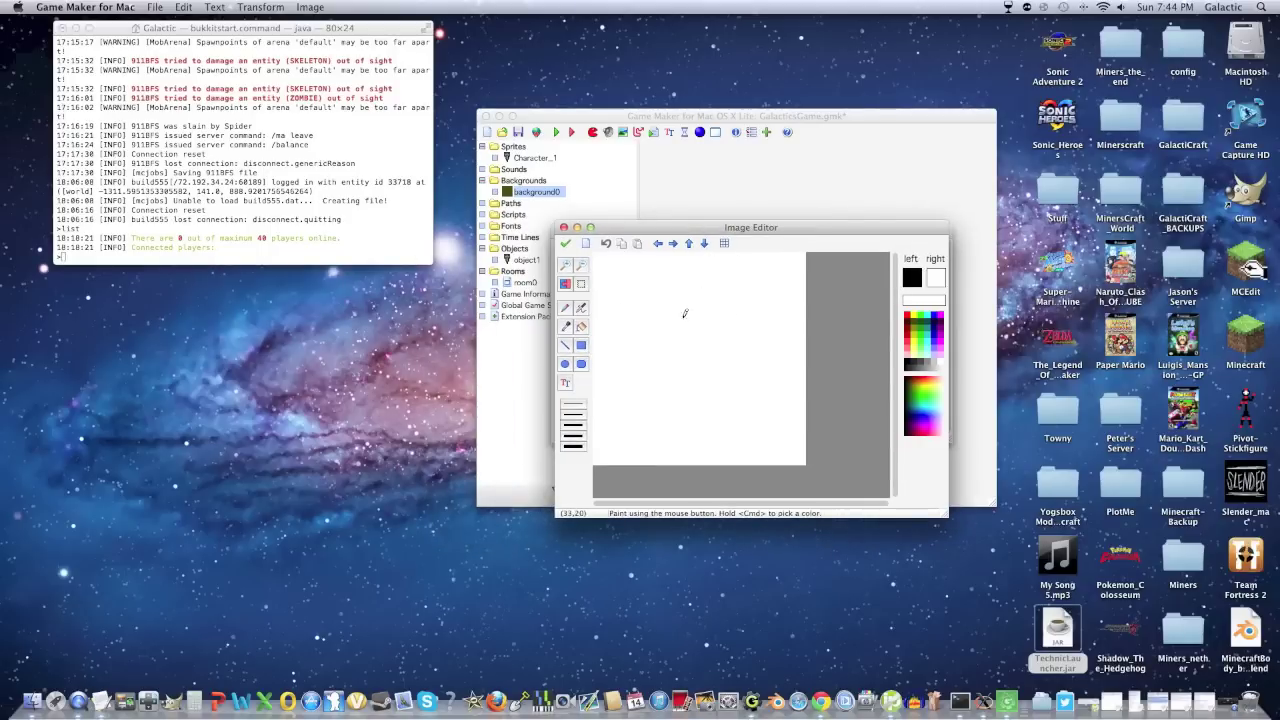
key("super+v")
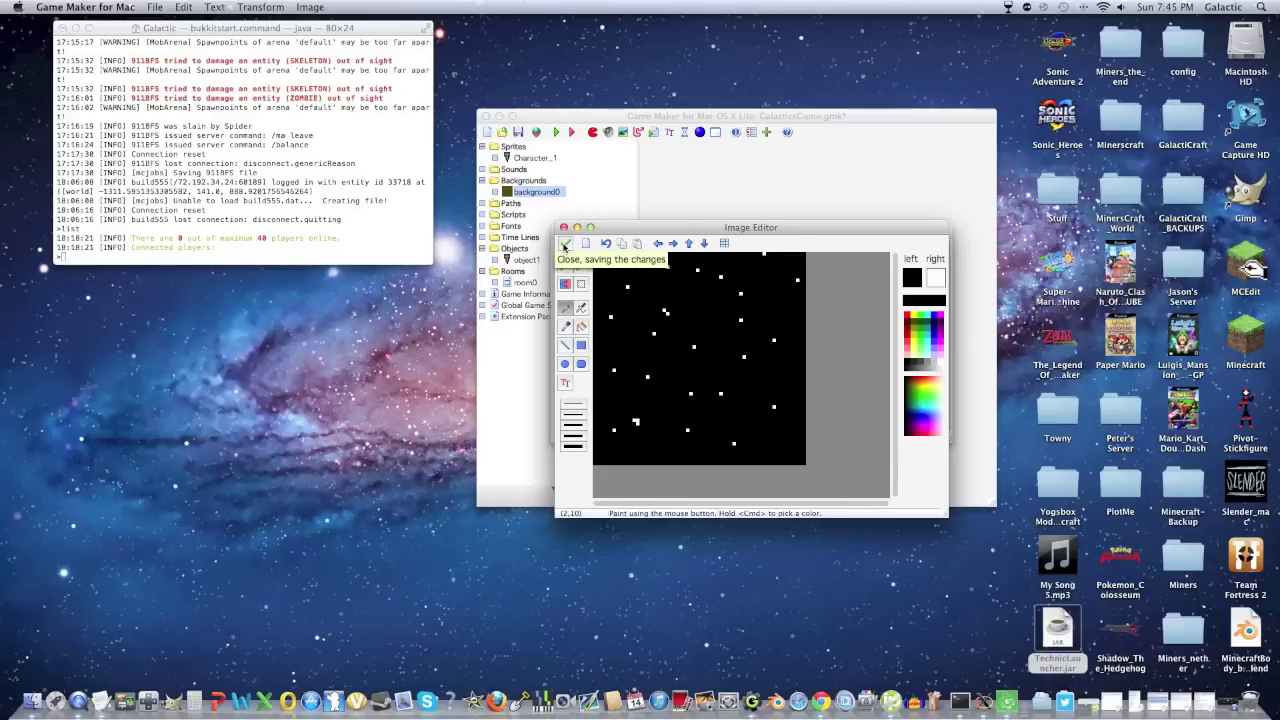
left_click_drag(618, 229, 674, 217)
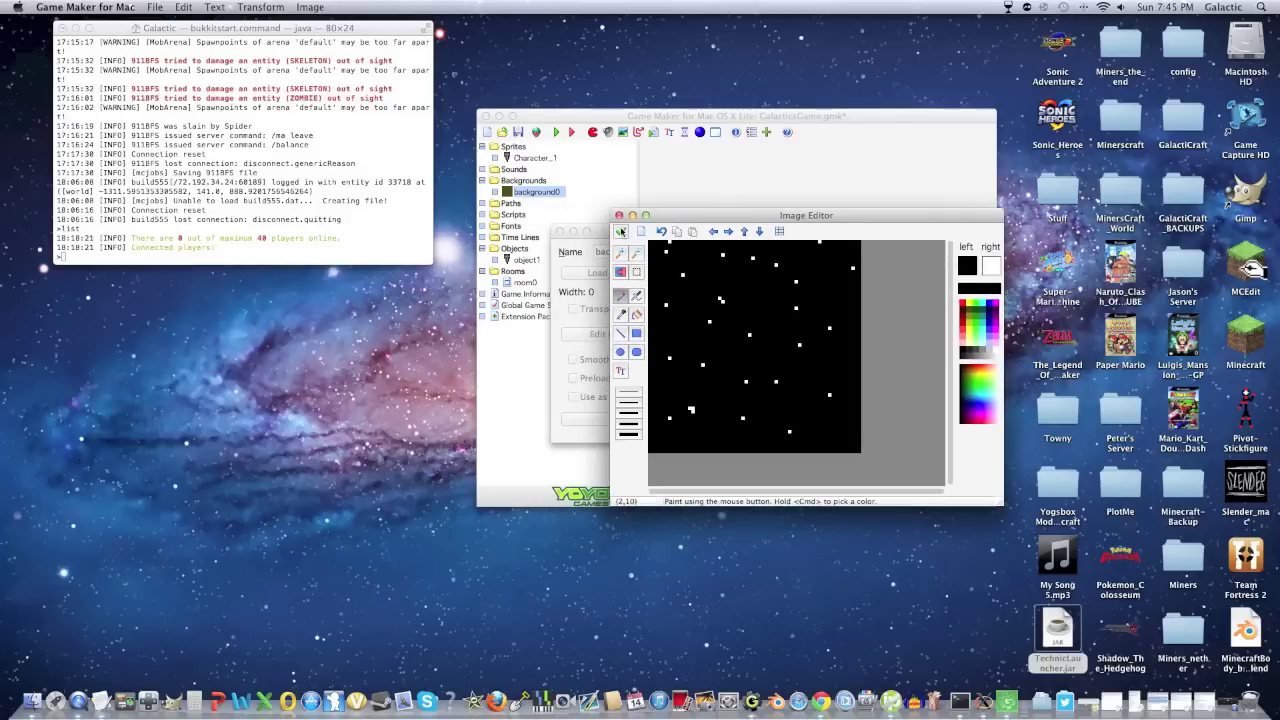
Save the 64×64 starfield as background0, close its properties, and open room0.
left_click(621, 231)
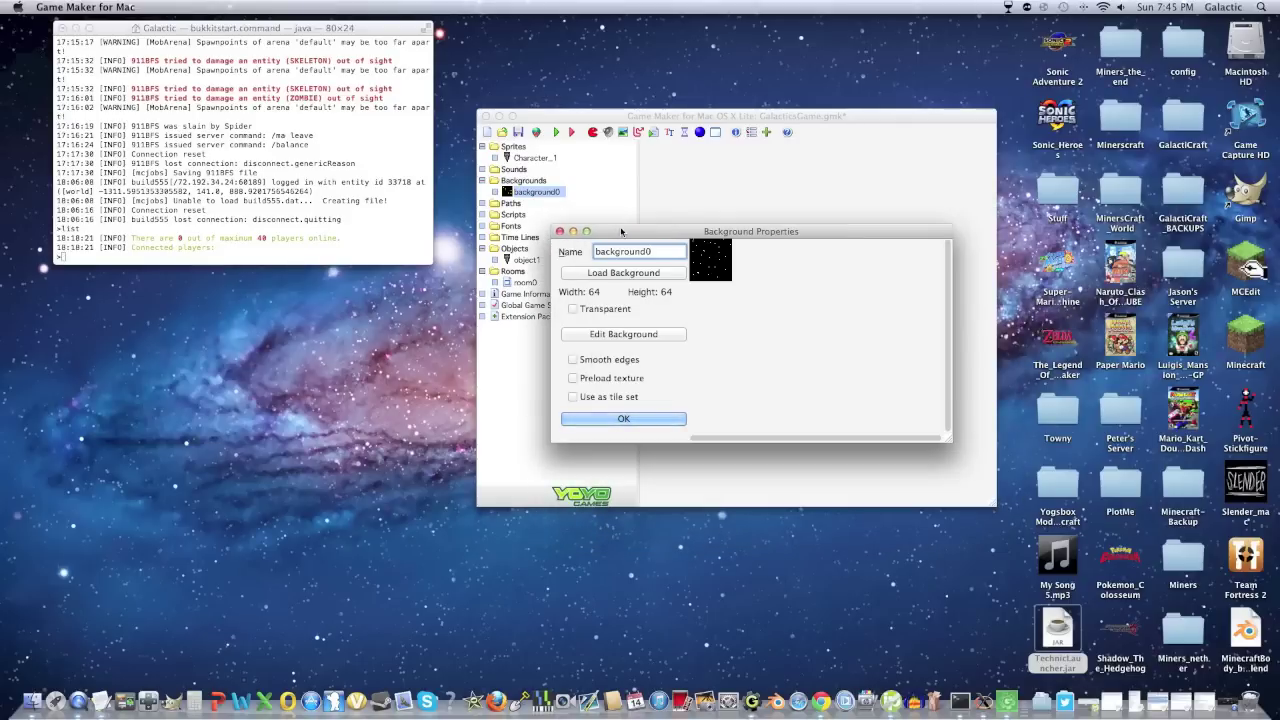
left_click_drag(715, 230, 855, 169)
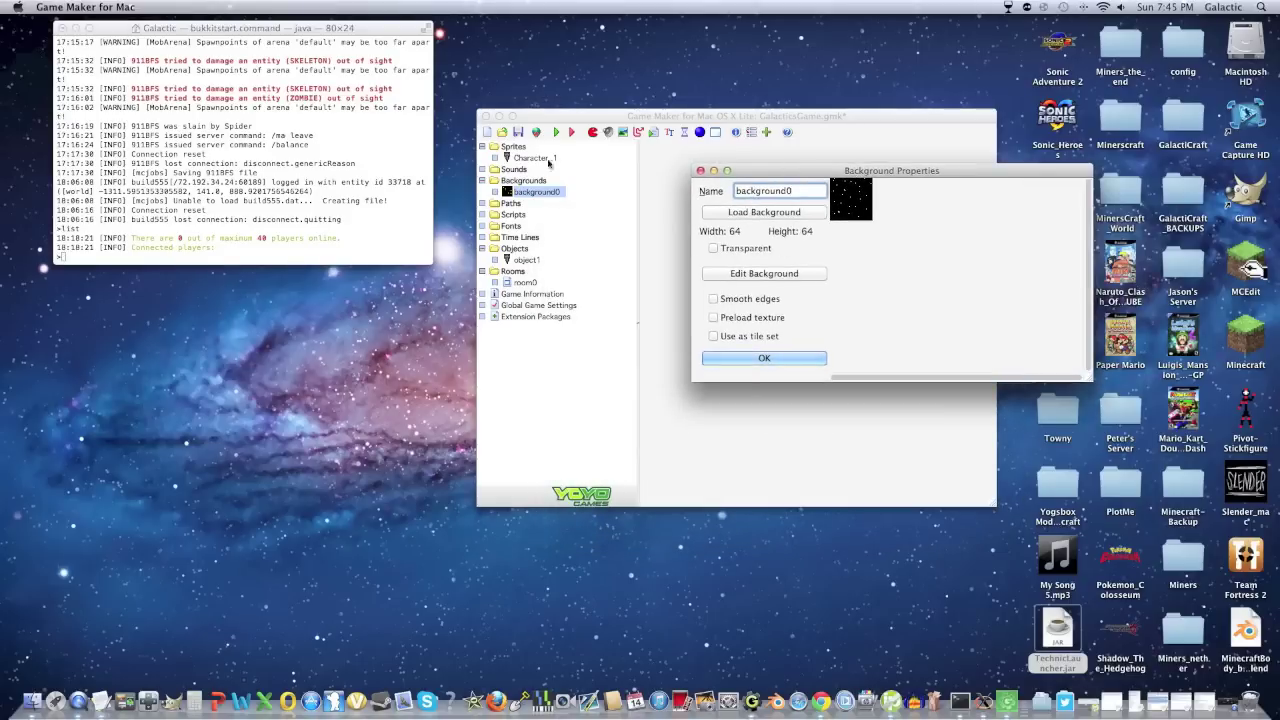
left_click(797, 363)
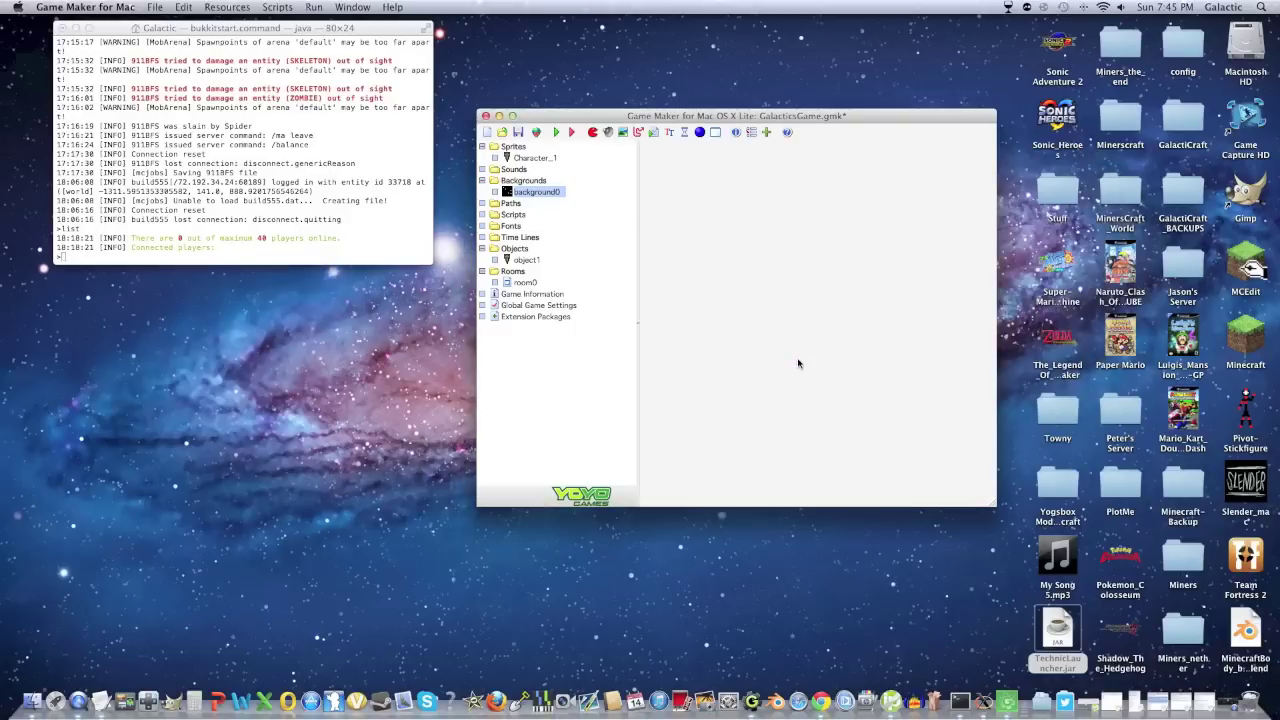
double_click(524, 283)
Place three background0 tile blocks in room0: lower left, mid-room and higher up.
left_click_drag(456, 21, 1045, 120)
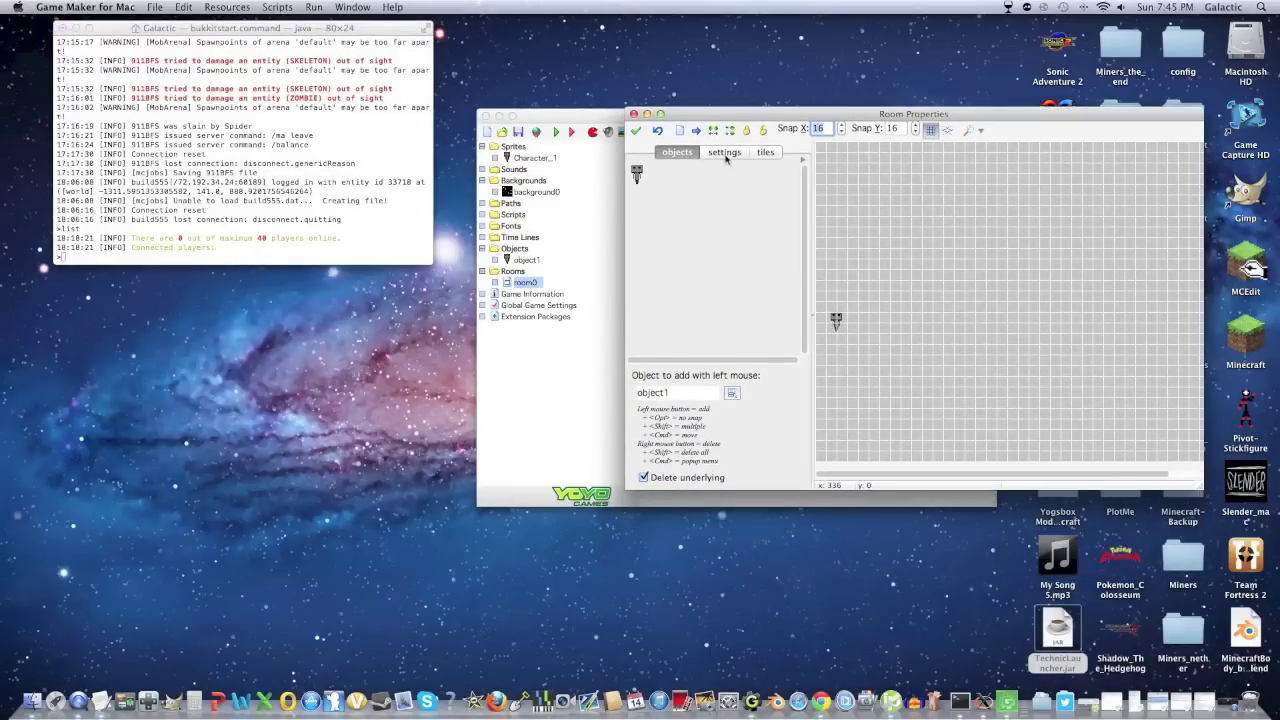
left_click(774, 157)
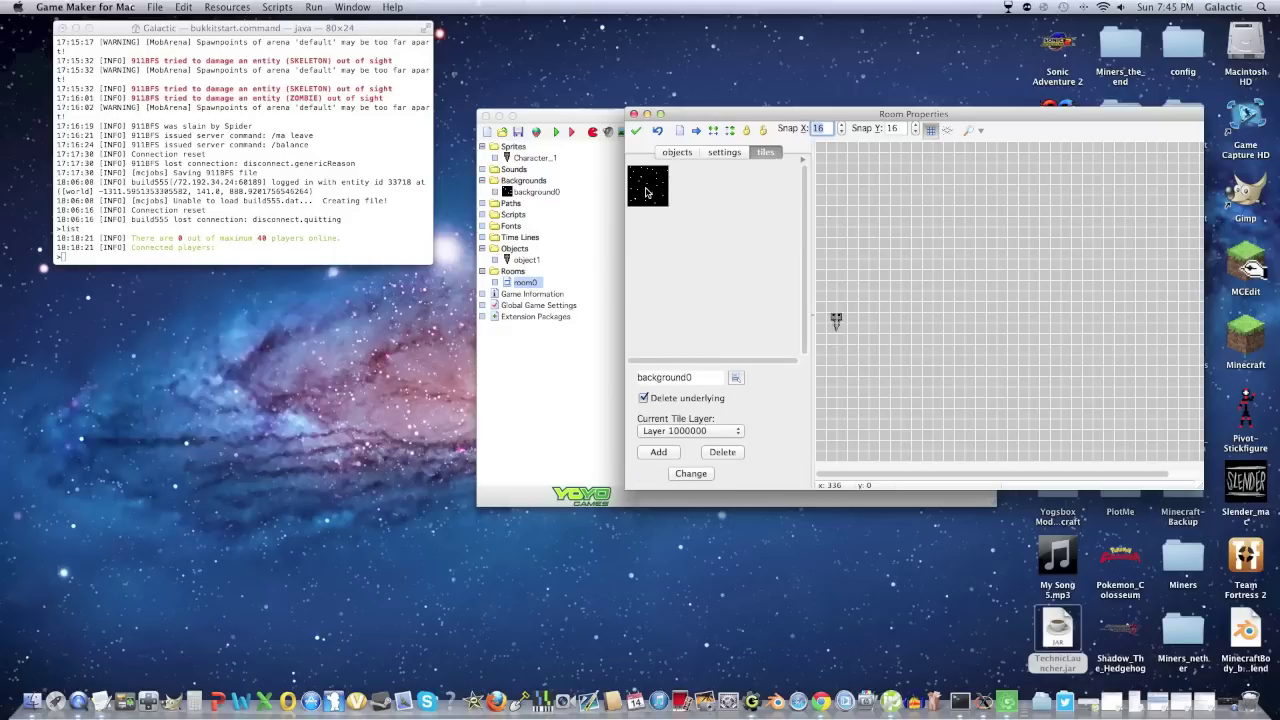
left_click(735, 377)
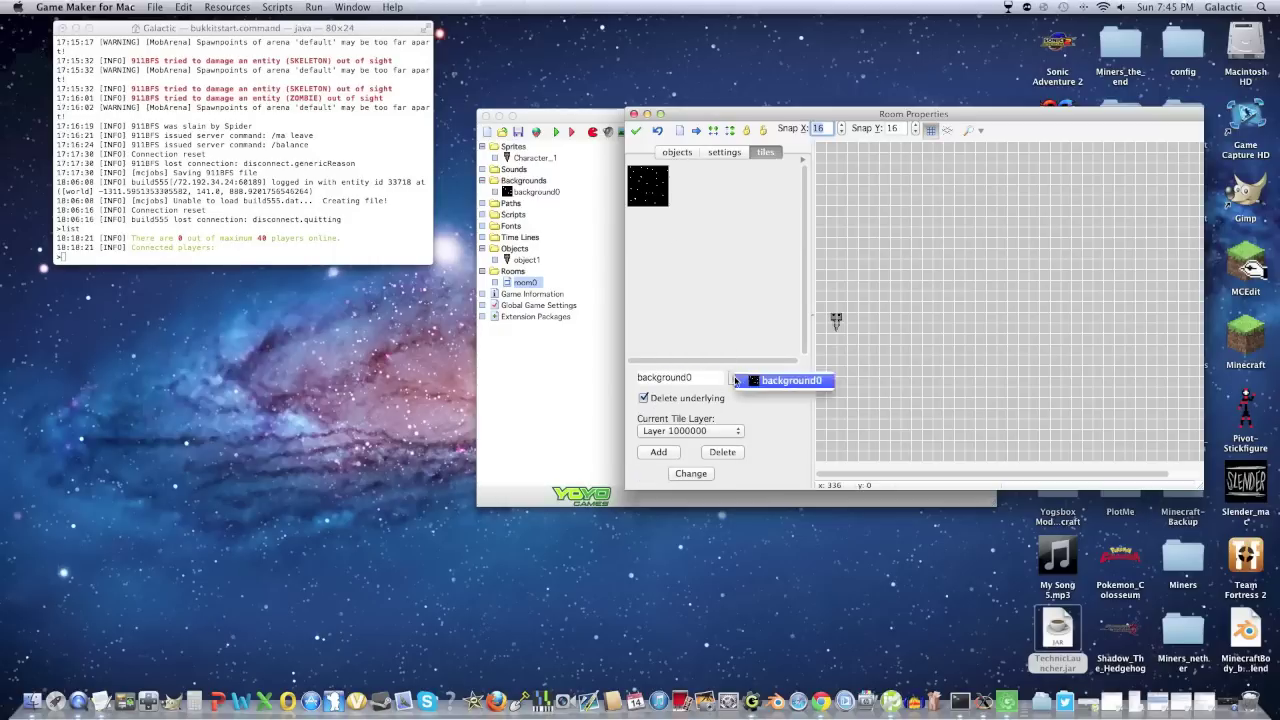
left_click(764, 323)
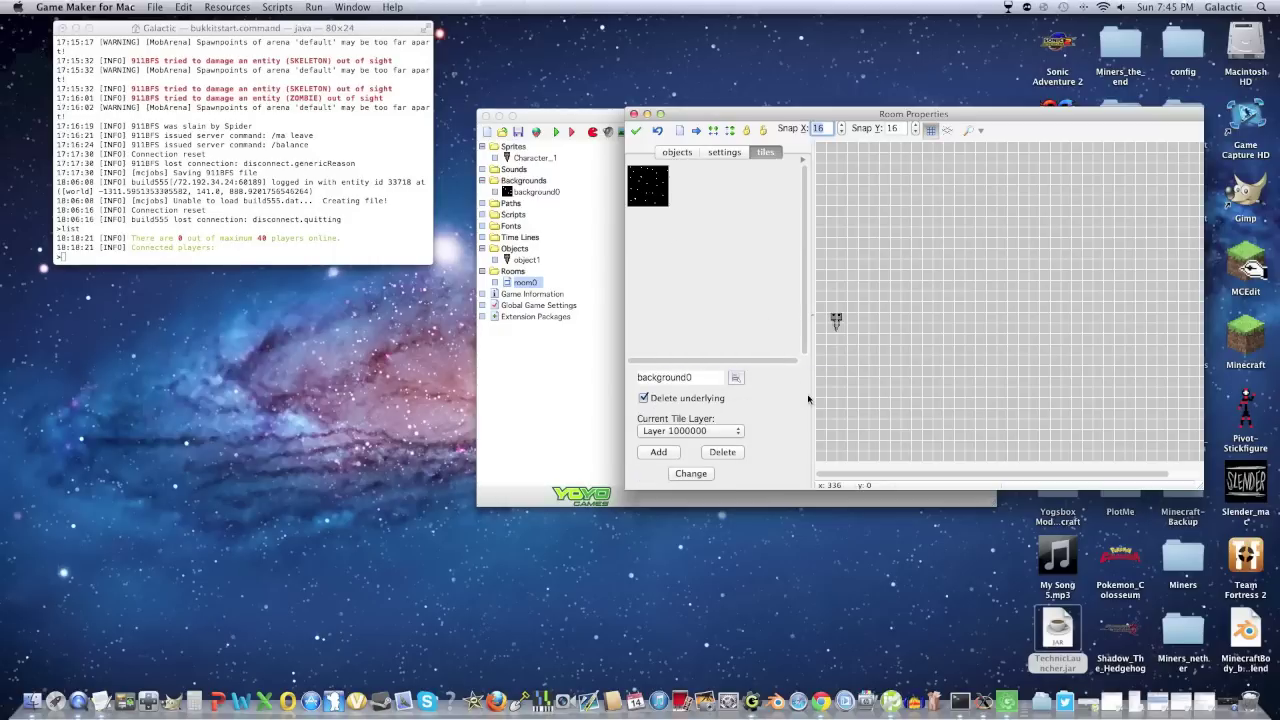
left_click(840, 380)
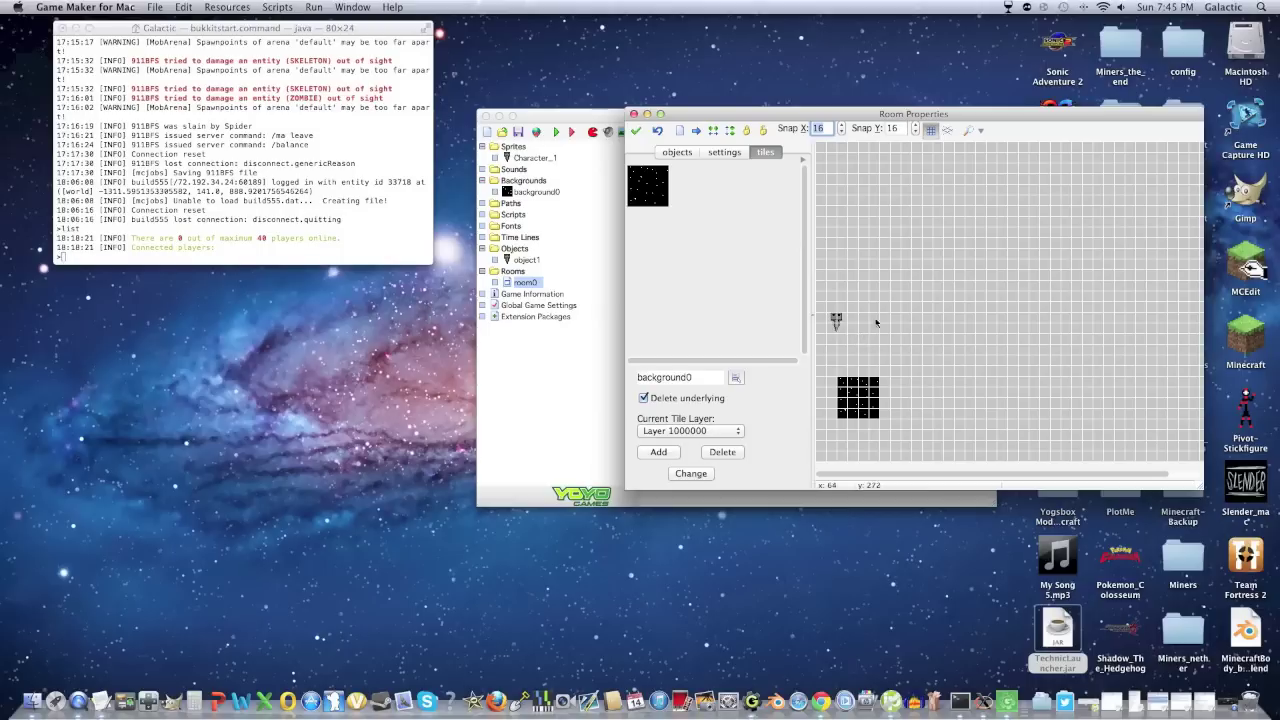
left_click(927, 293)
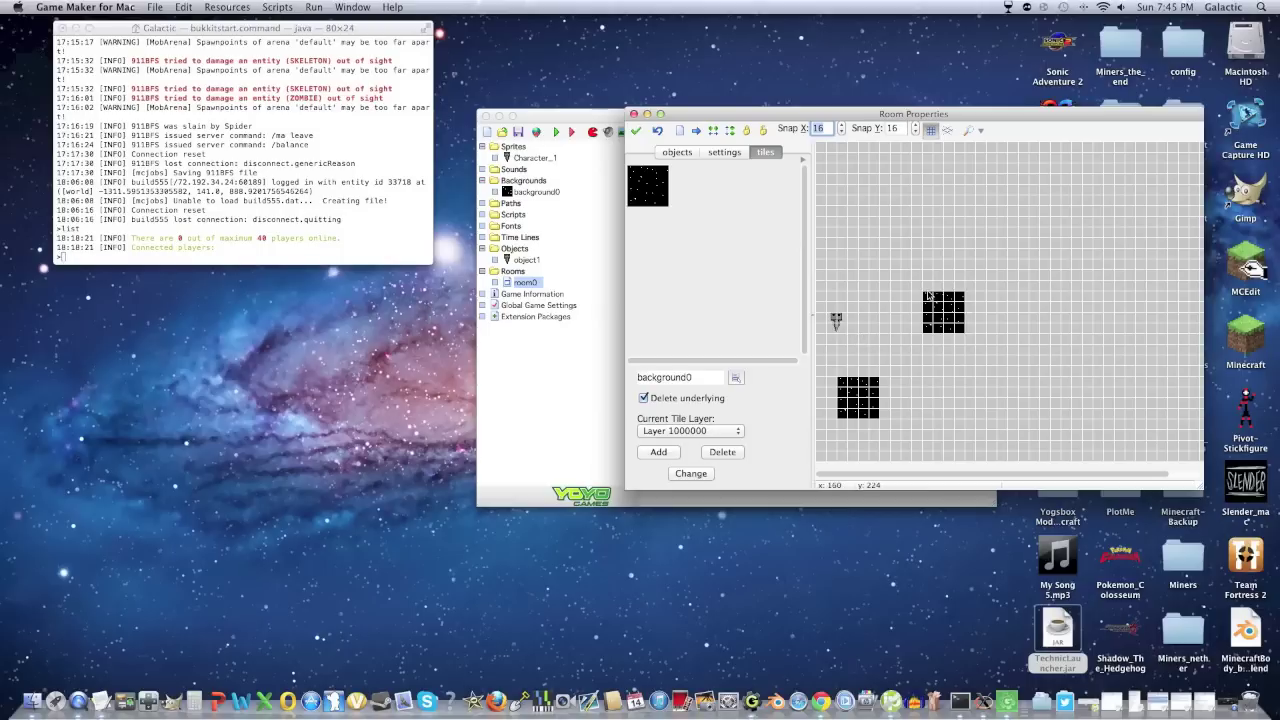
left_click(922, 234)
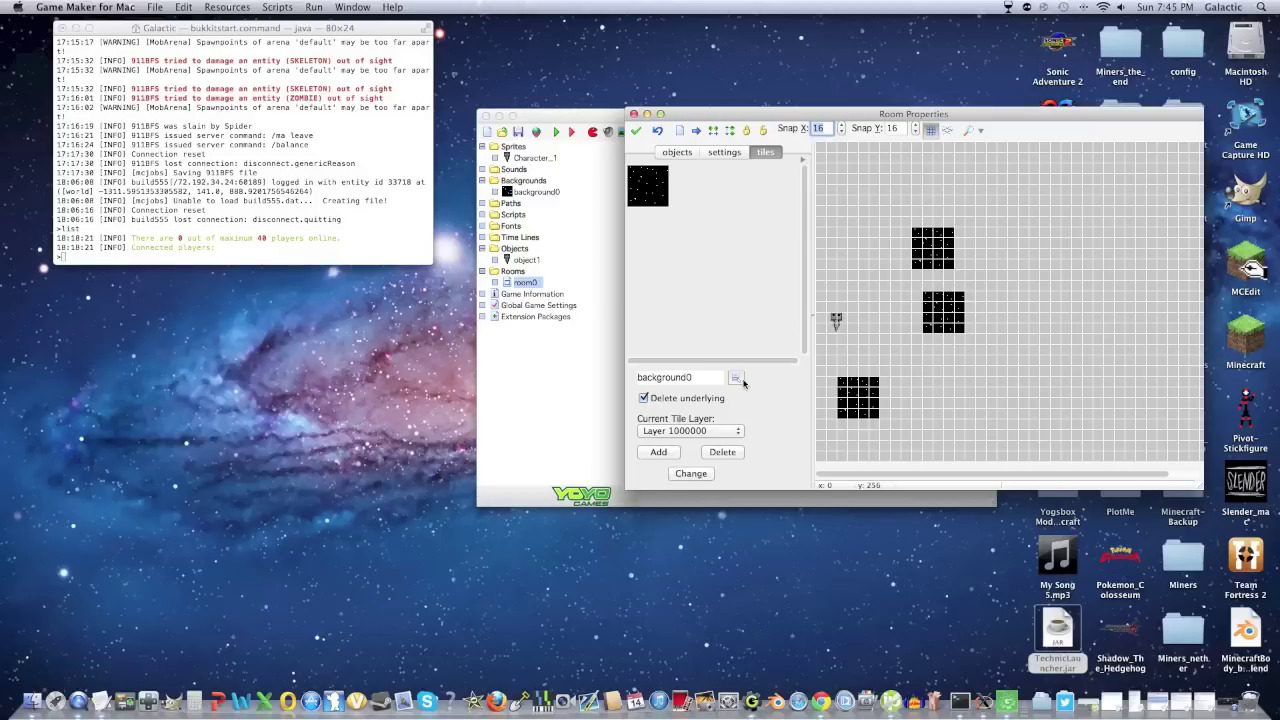
left_click(802, 161)
Set background0 as room0's visible background and save the room settings.
left_click(760, 153)
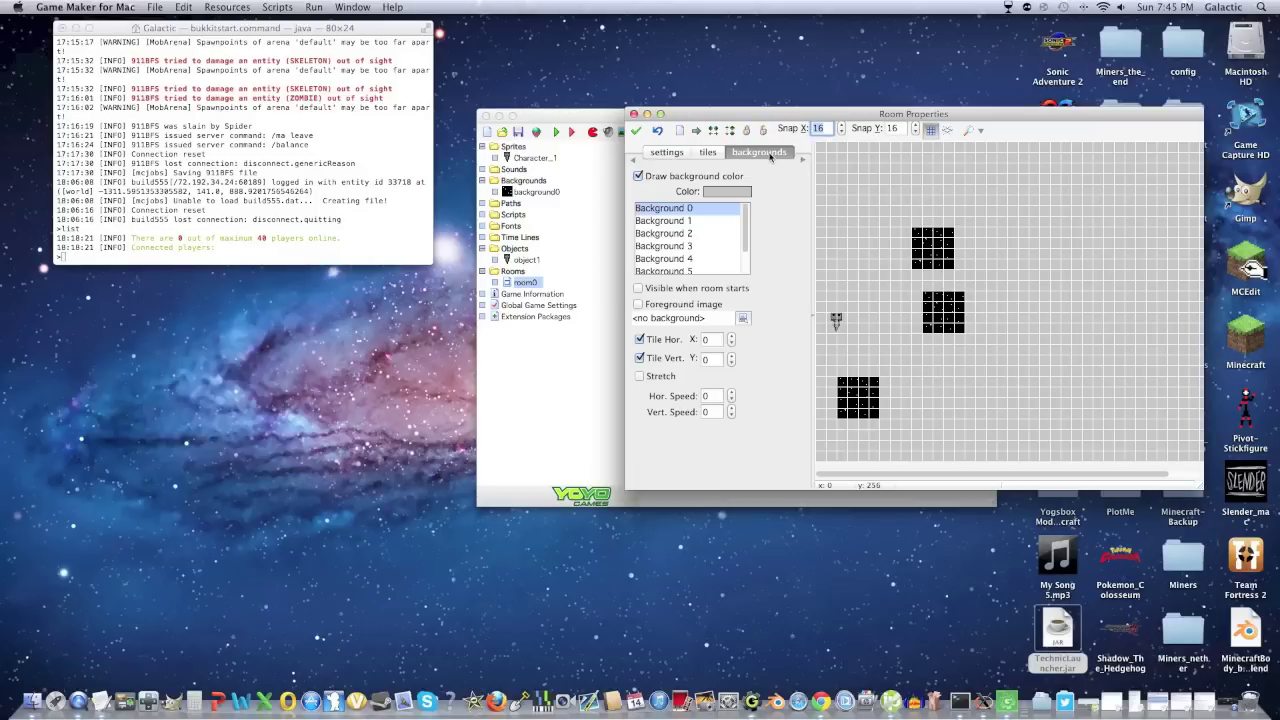
left_click(742, 319)
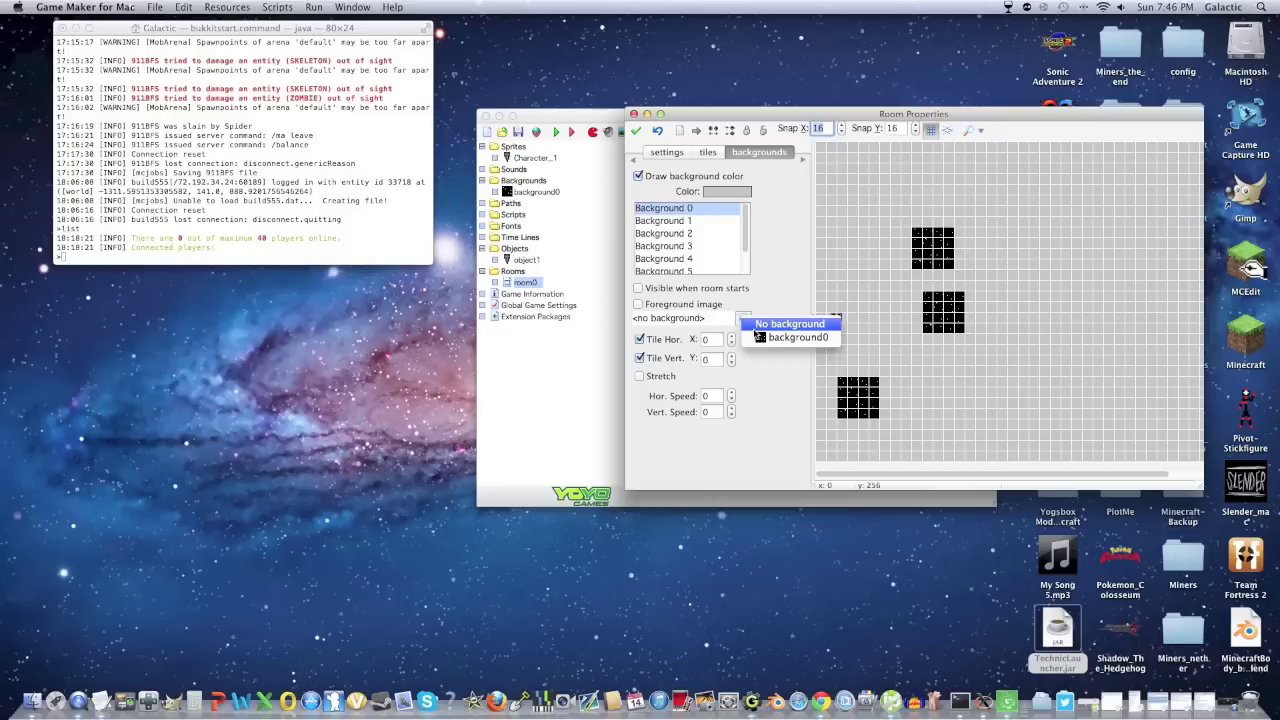
left_click(756, 337)
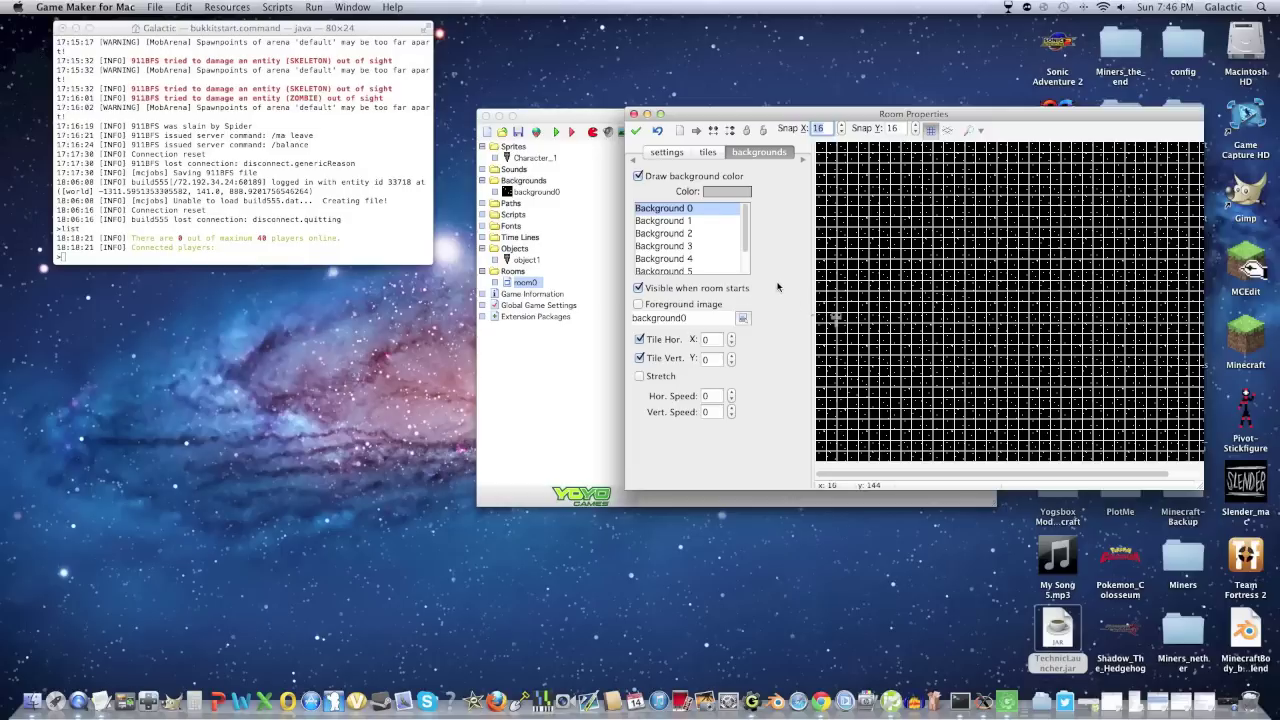
left_click(710, 153)
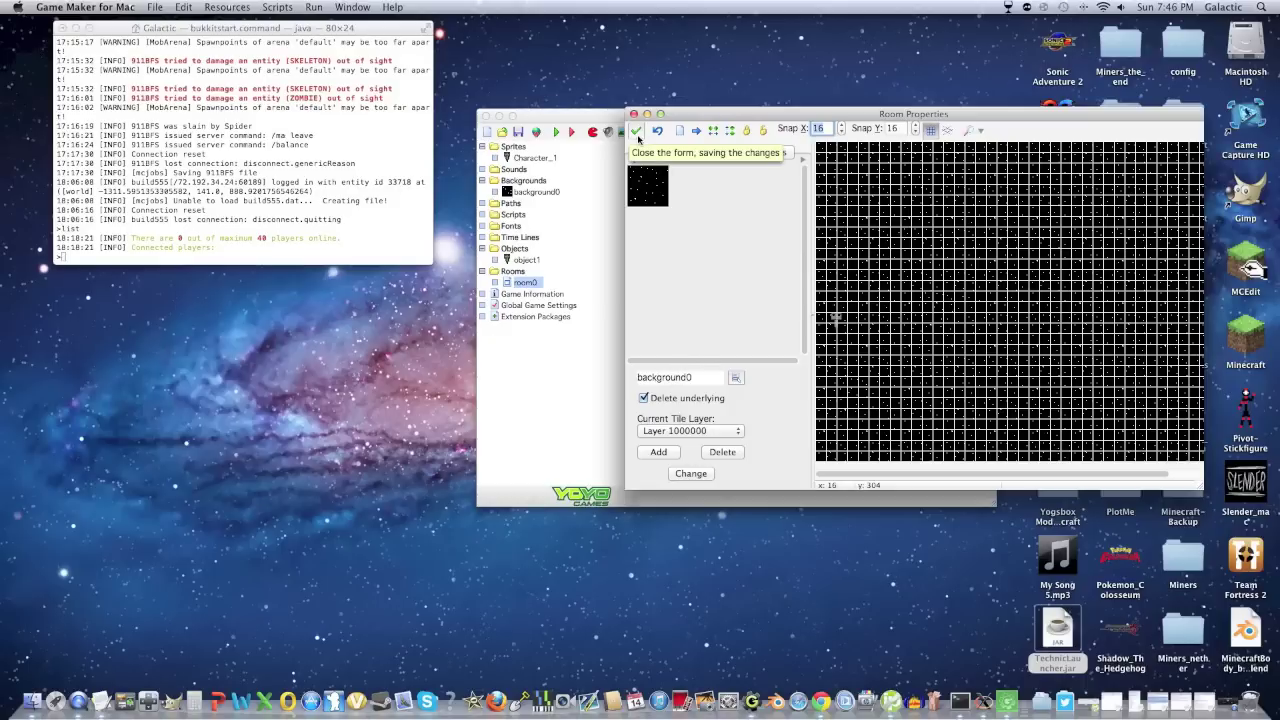
left_click(637, 139)
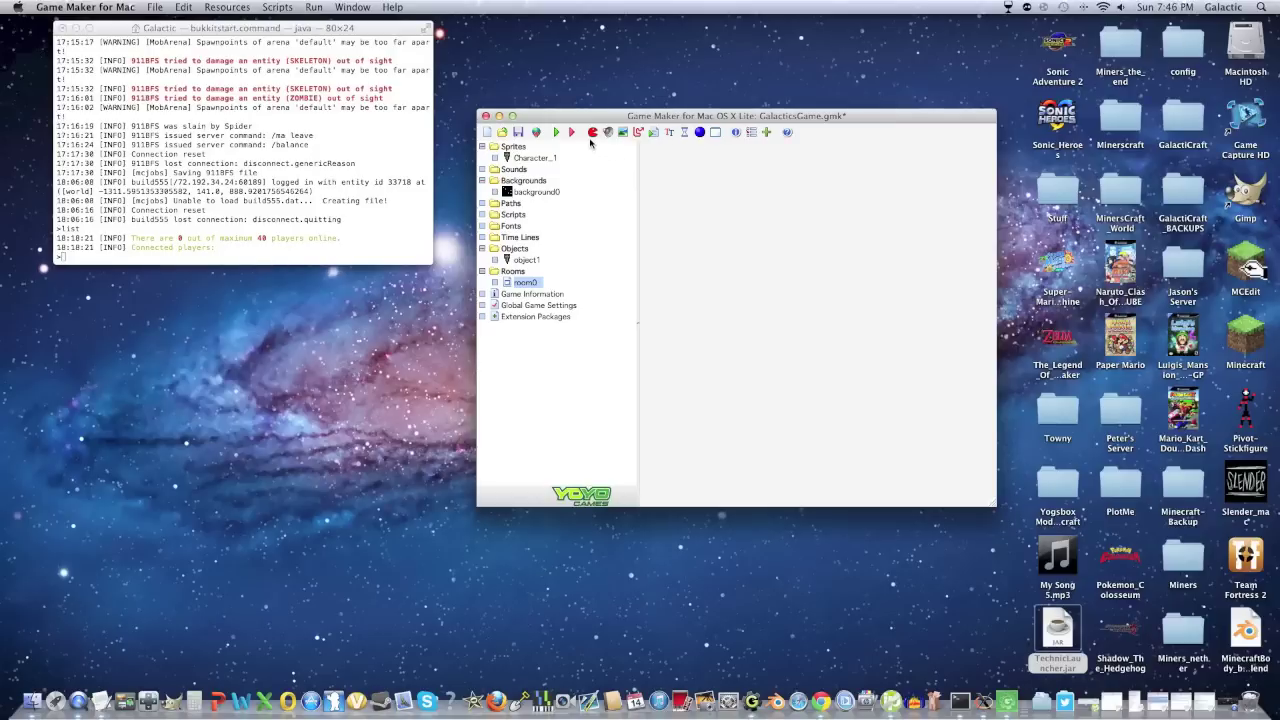
Create a sprite named Enemy_0 and load Robot Guy.bmp into it.
left_click(590, 132)
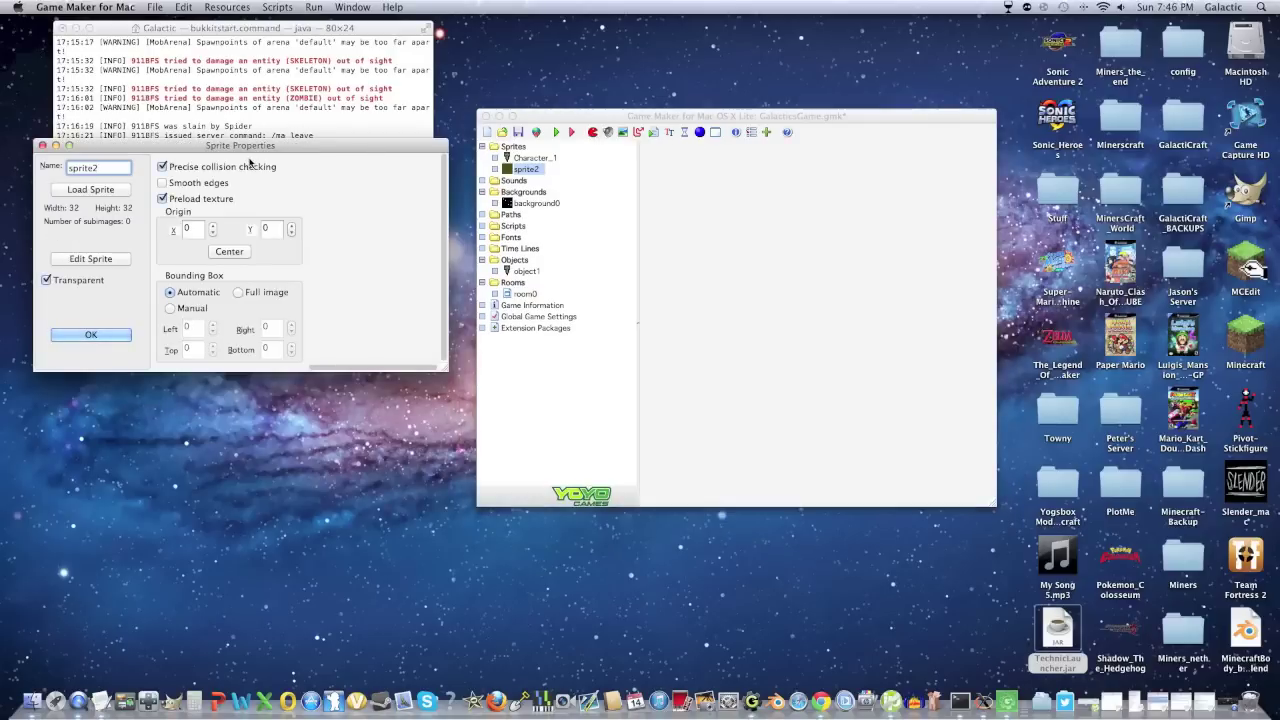
left_click_drag(240, 146, 532, 174)
double_click(411, 197)
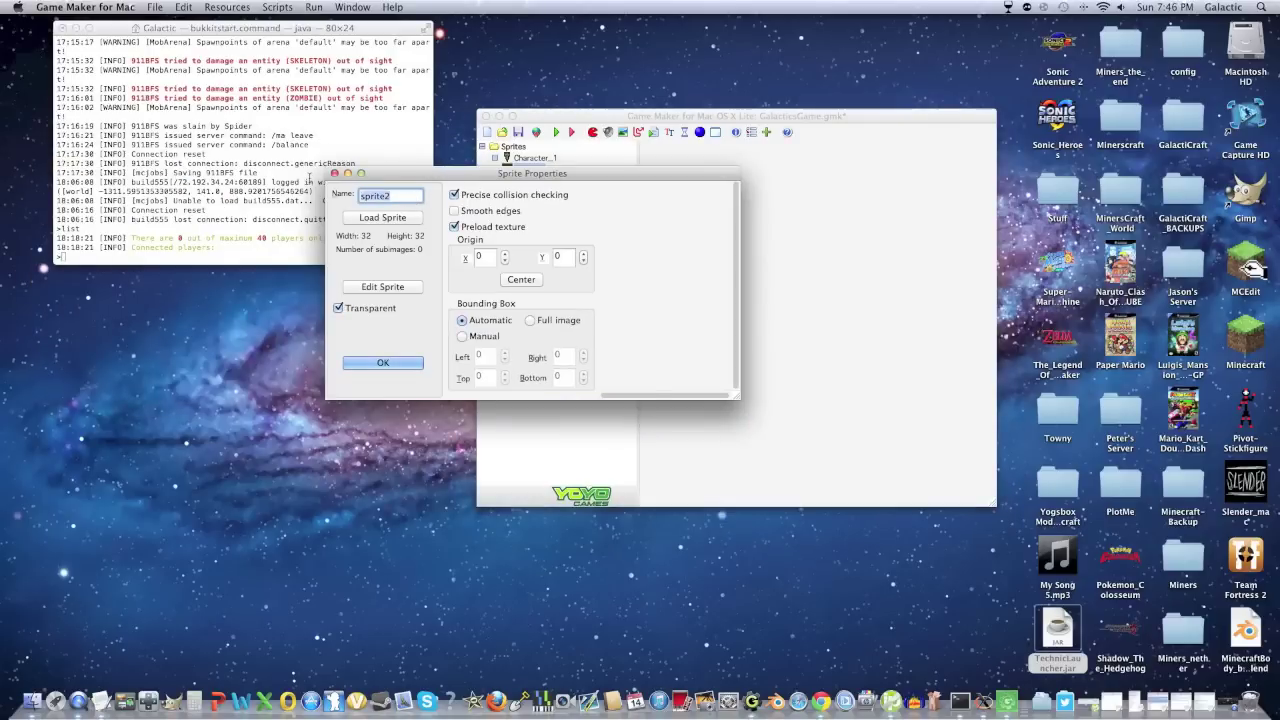
type("Enemy_0")
left_click(402, 219)
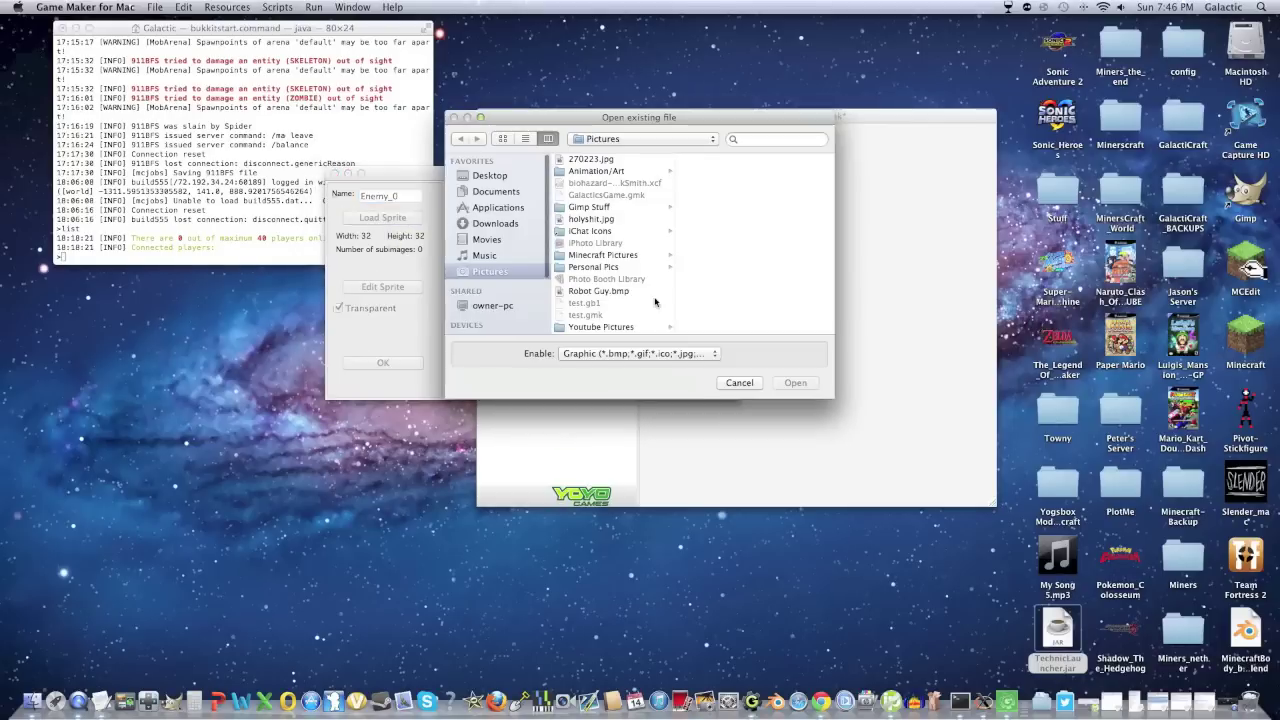
left_click(598, 291)
left_click(797, 383)
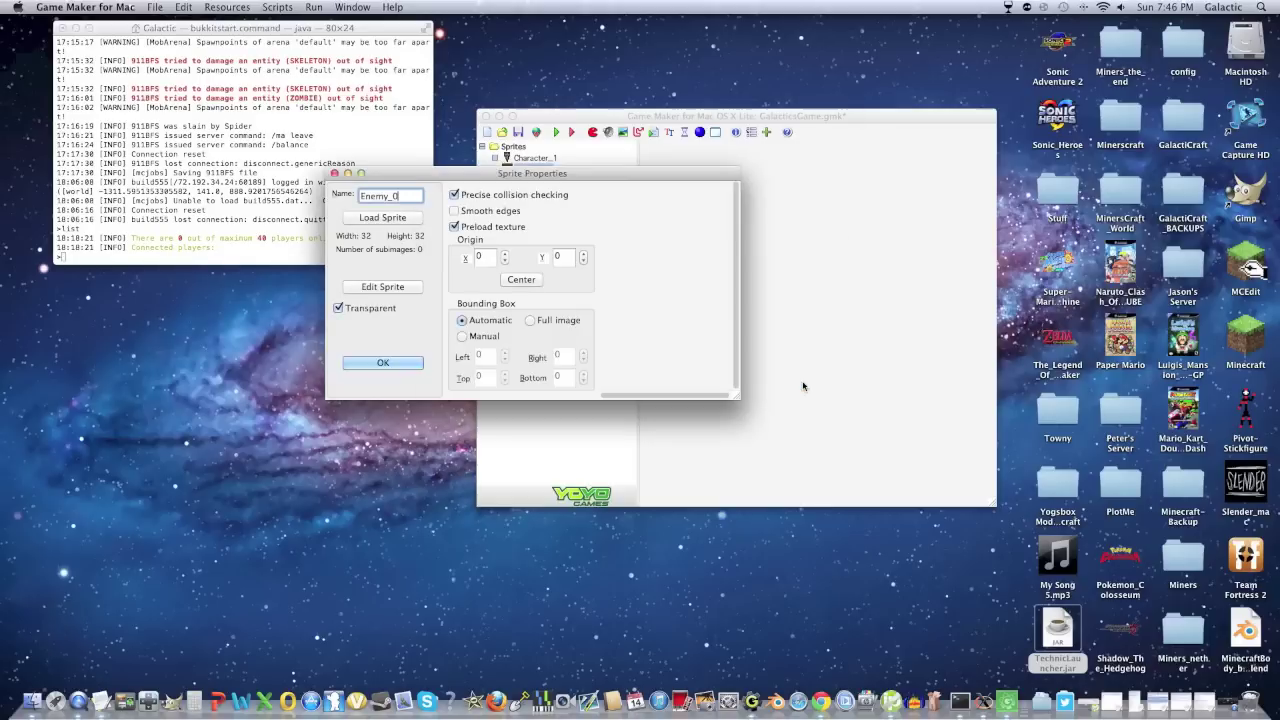
Review the 32×32 robot image in Edit Sprite and save the Enemy_0 sprite.
left_click(388, 288)
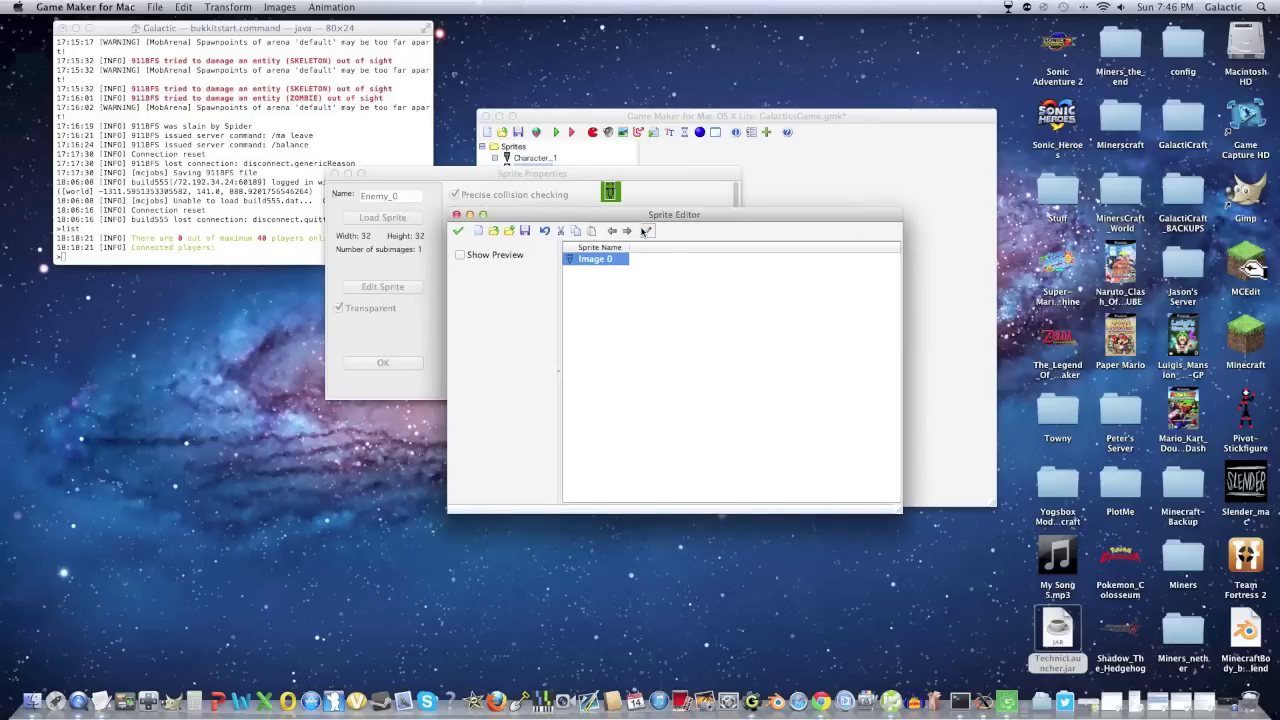
left_click(459, 254)
left_click(646, 231)
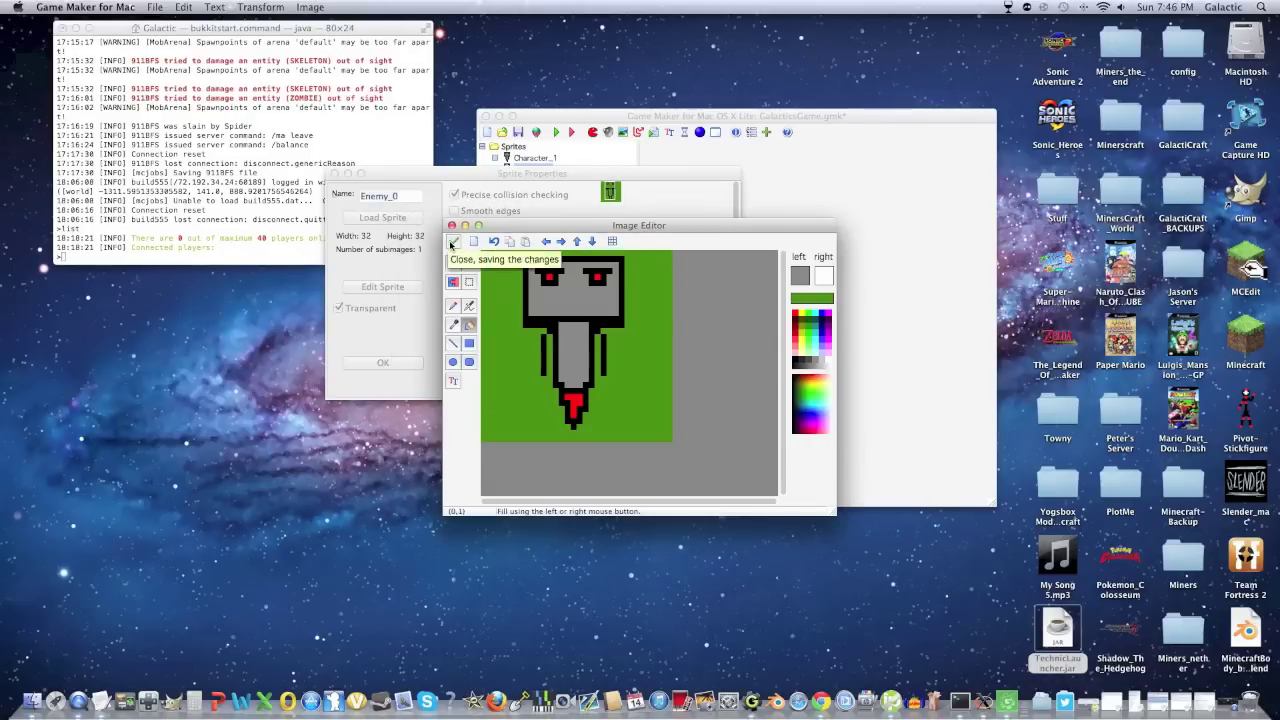
left_click(452, 242)
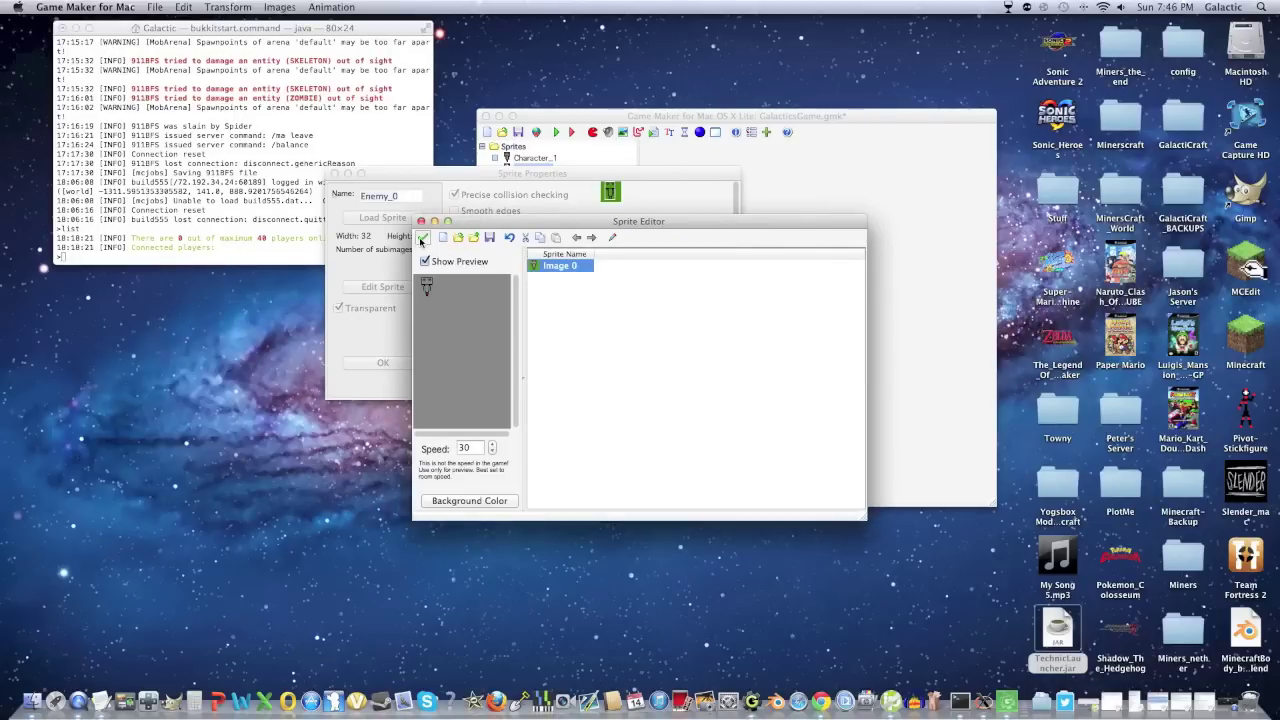
left_click(421, 238)
left_click(396, 362)
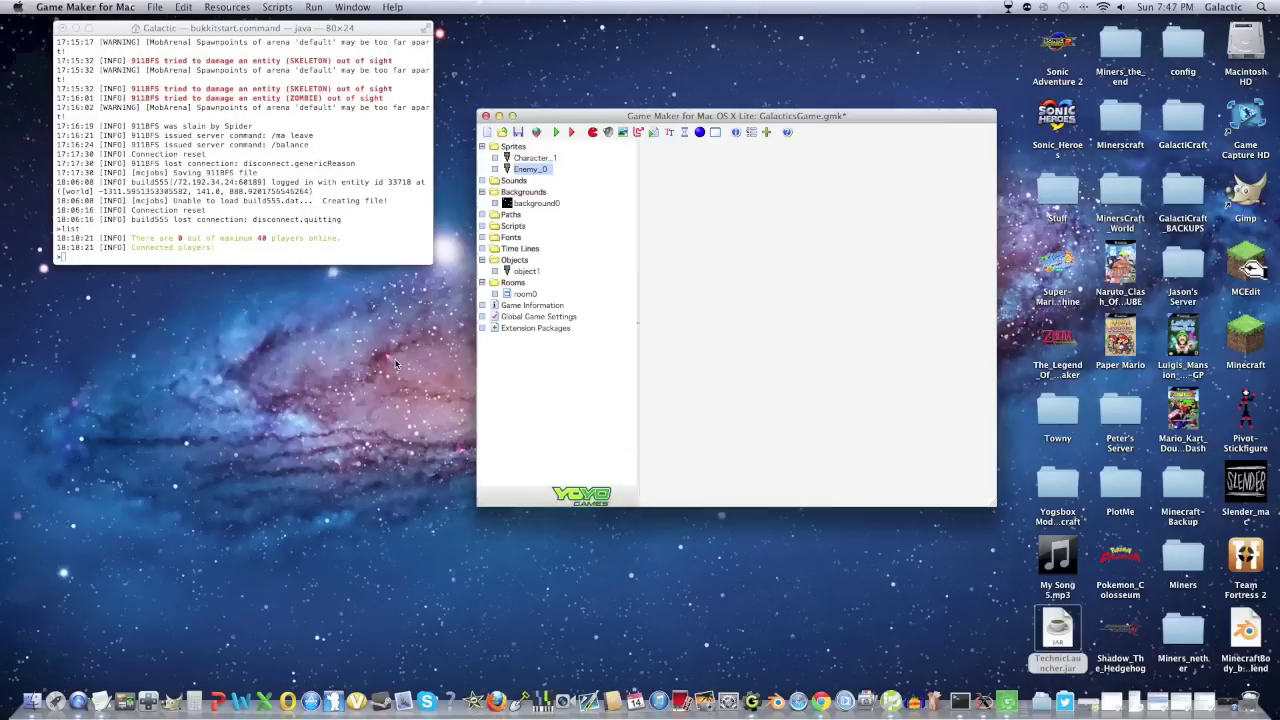
Create object2 and assign it the Enemy_0 robot sprite.
left_click(697, 134)
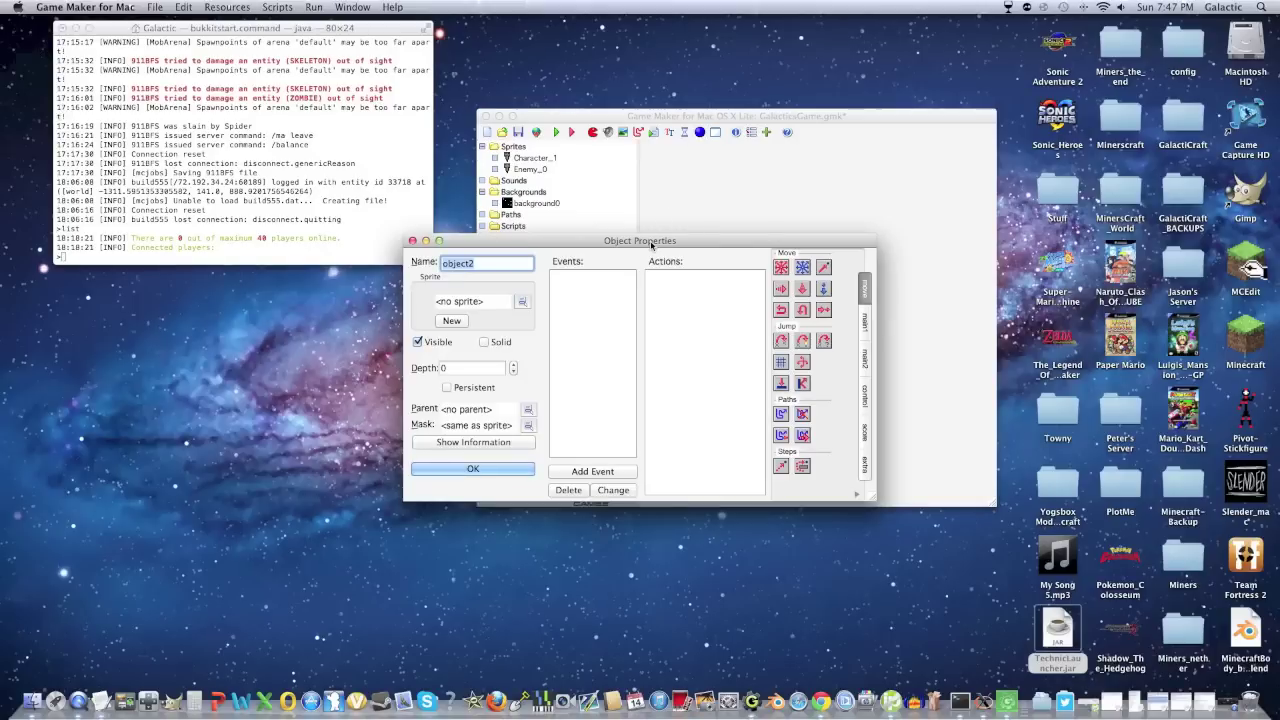
left_click_drag(663, 247, 892, 212)
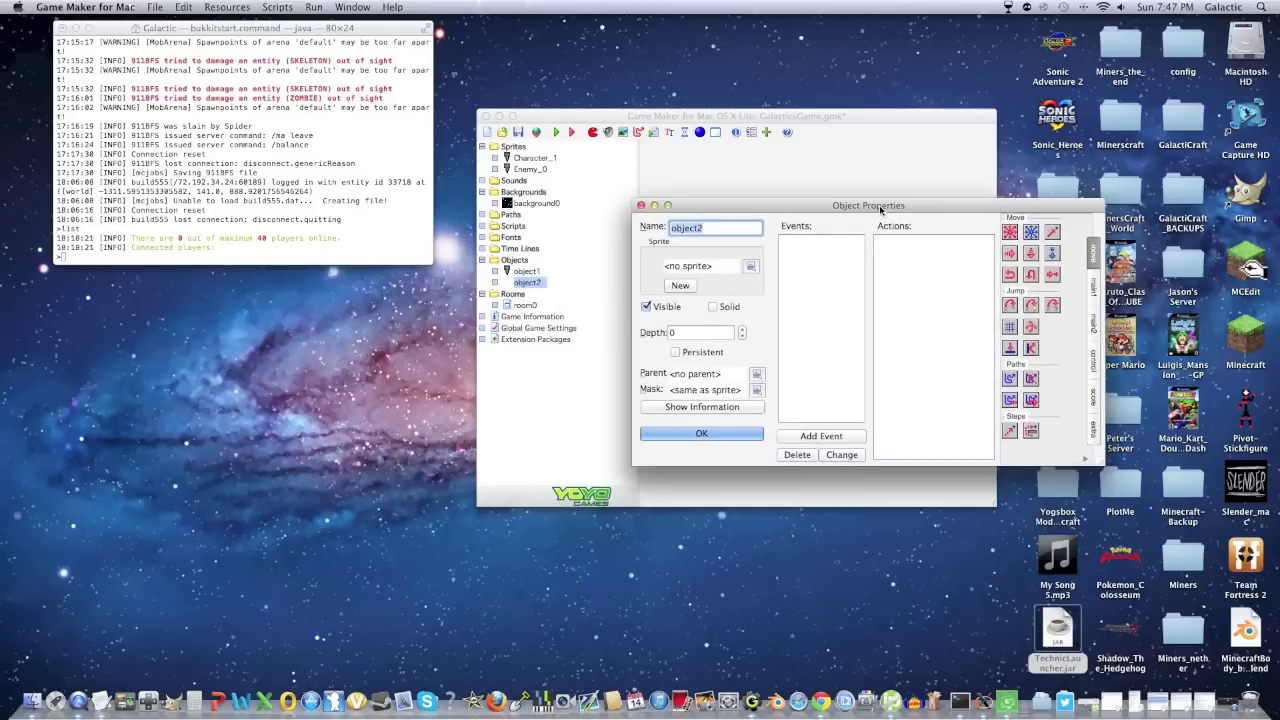
left_click(750, 265)
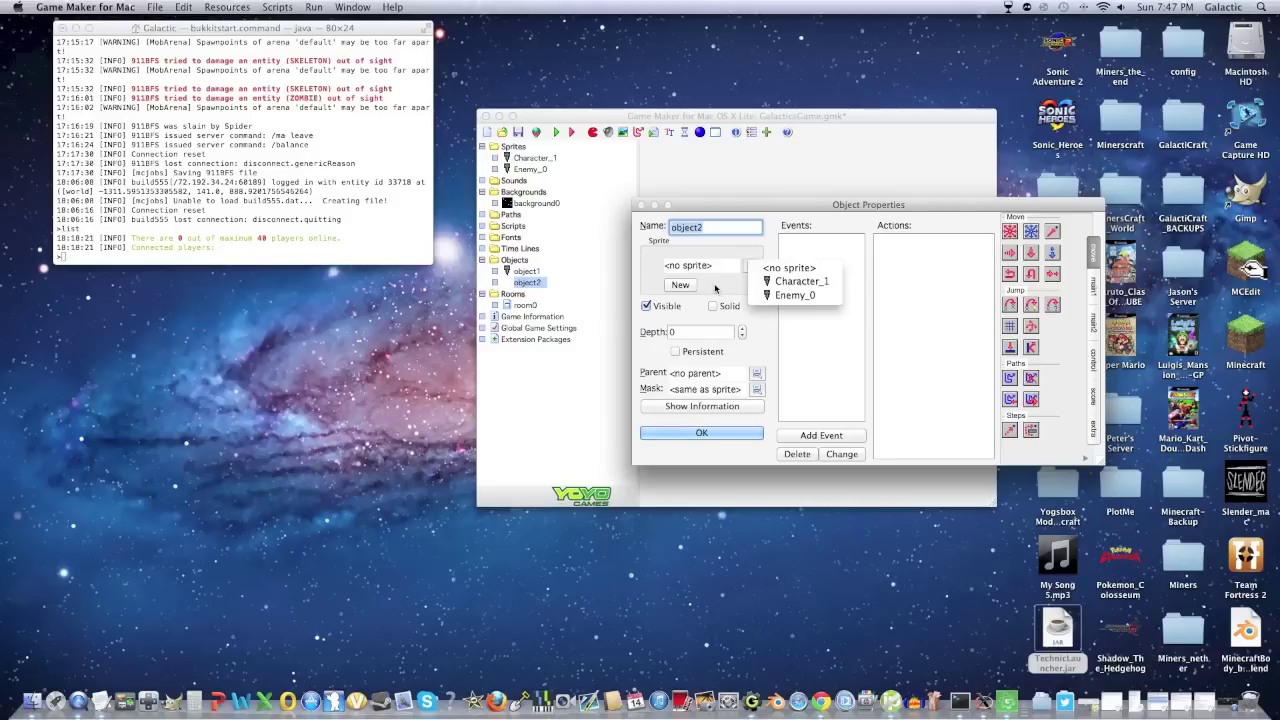
left_click(753, 265)
left_click(753, 265)
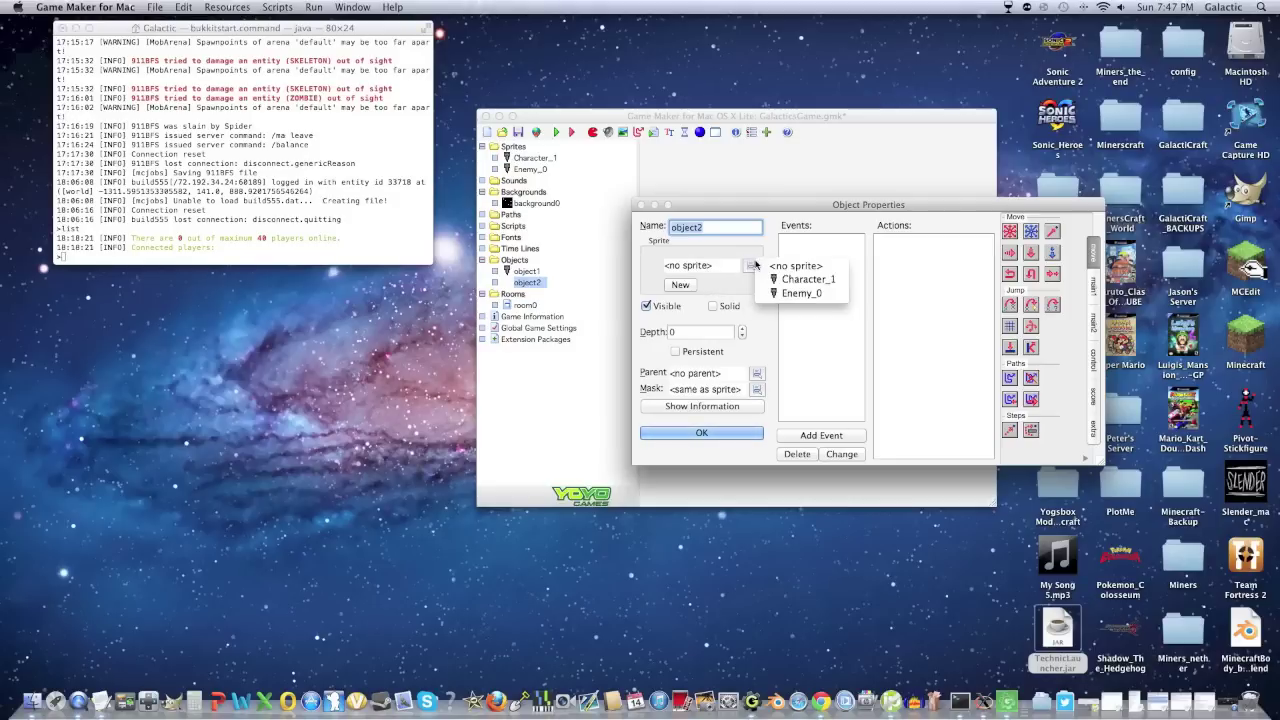
left_click(795, 294)
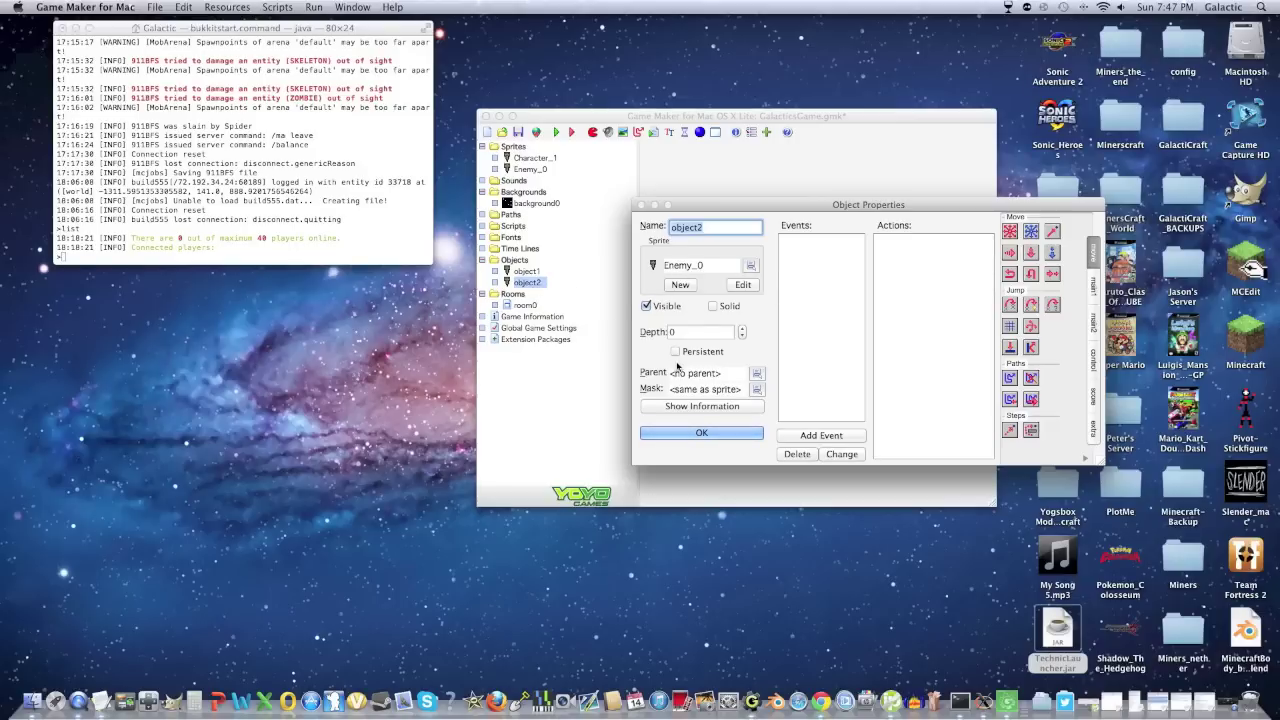
left_click(792, 436)
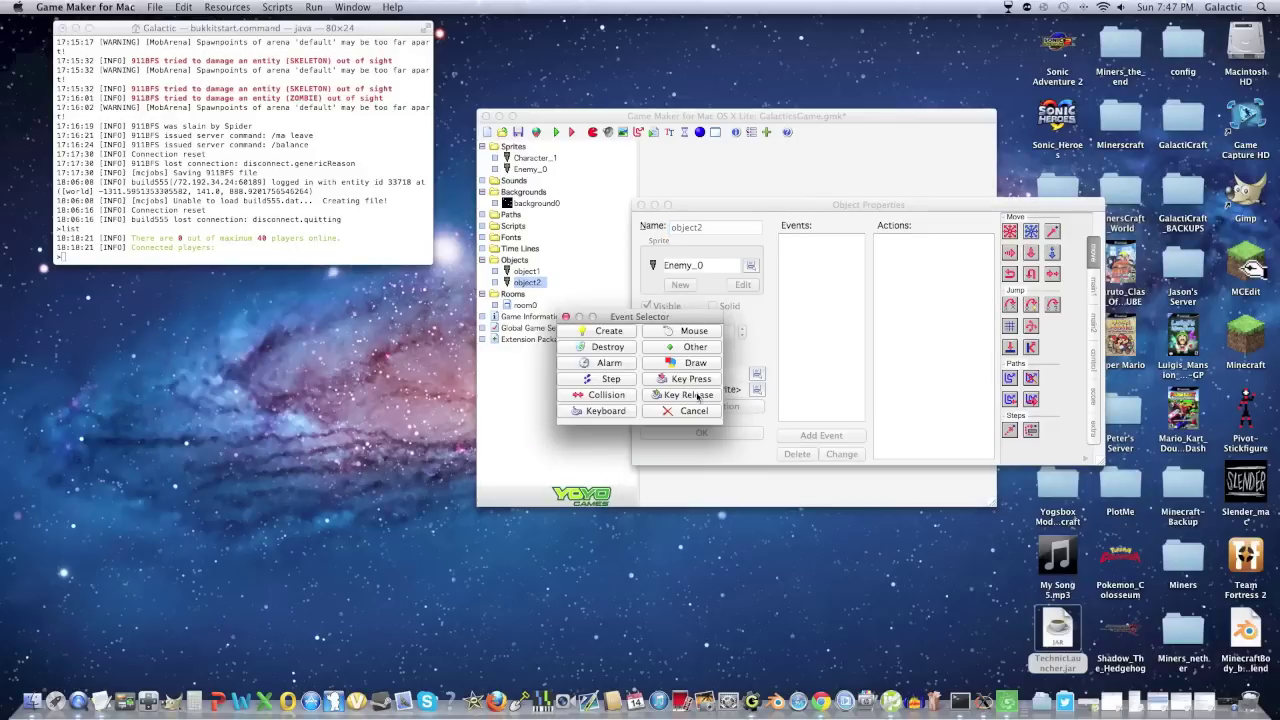
Add a Step event to object2 containing a Step Towards (avoiding) action.
left_click_drag(666, 321, 884, 306)
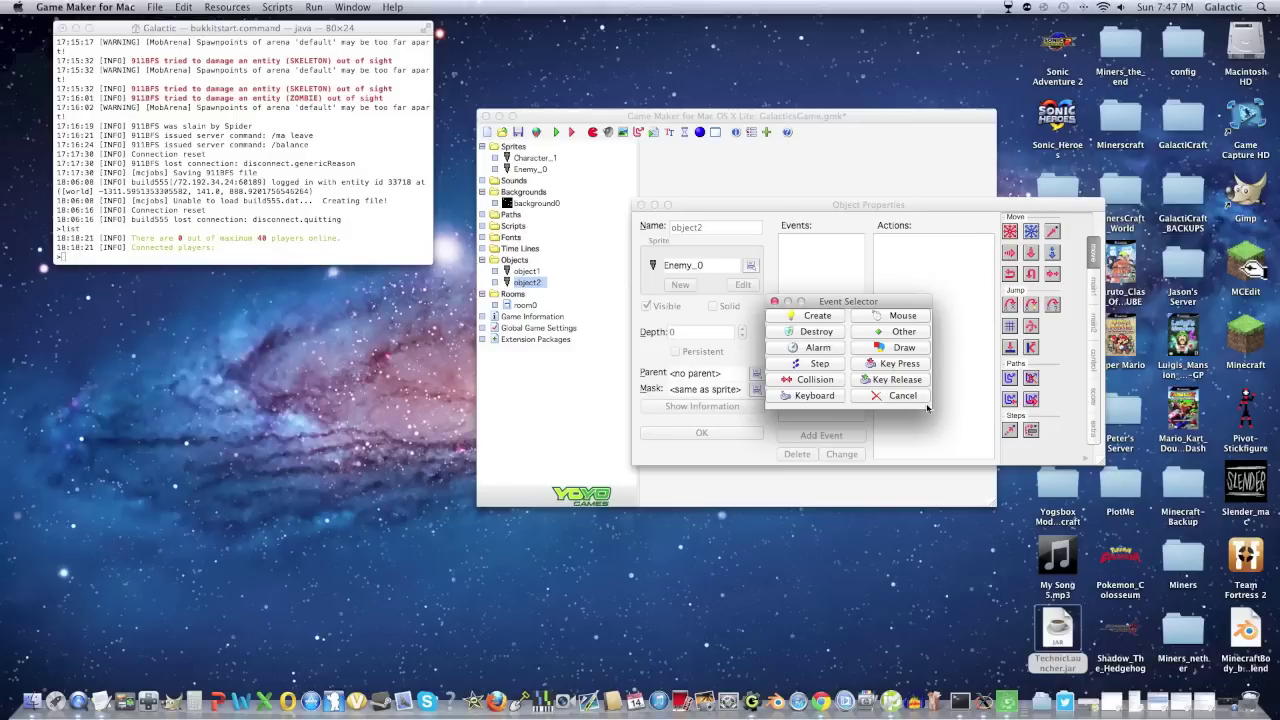
left_click(800, 364)
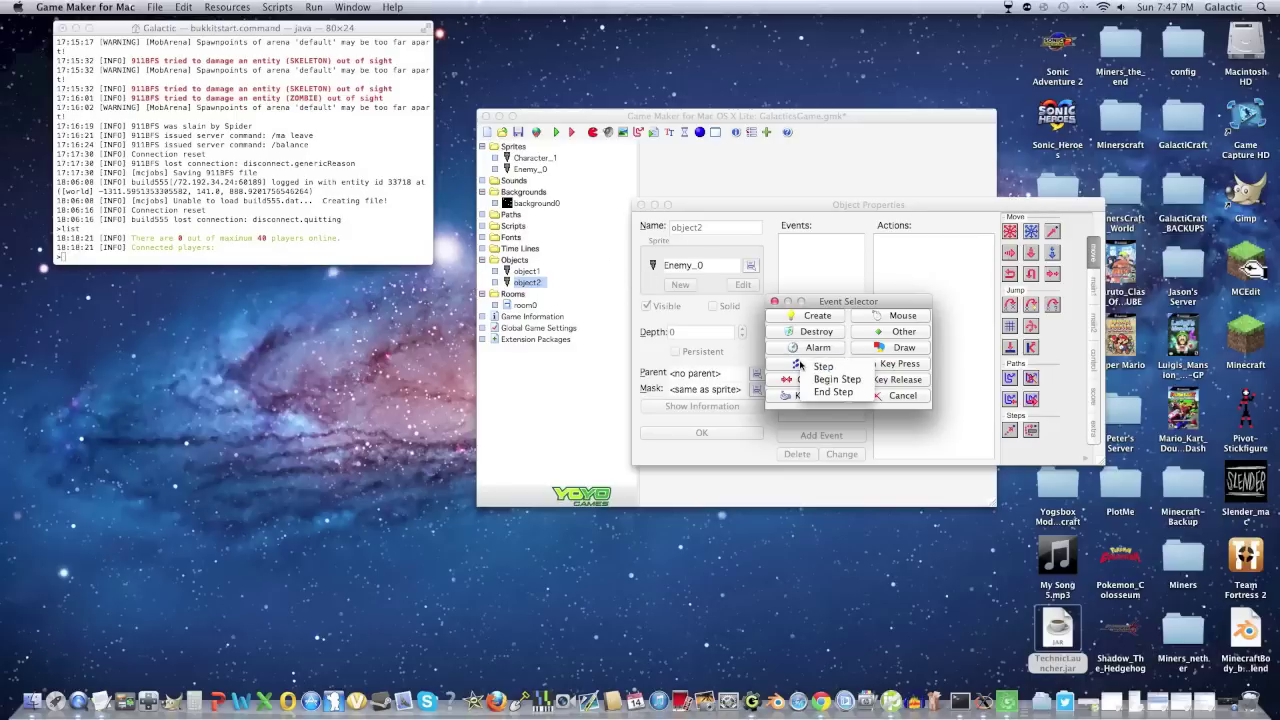
left_click(800, 367)
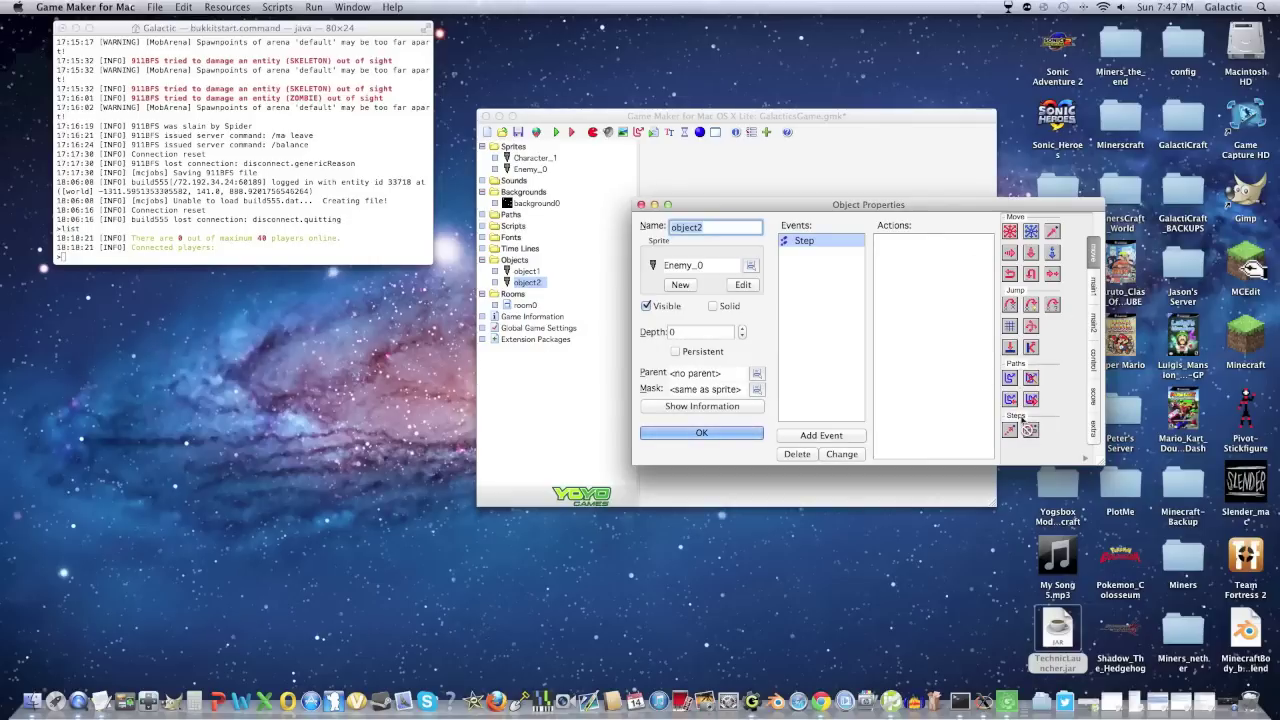
left_click_drag(1031, 431, 928, 316)
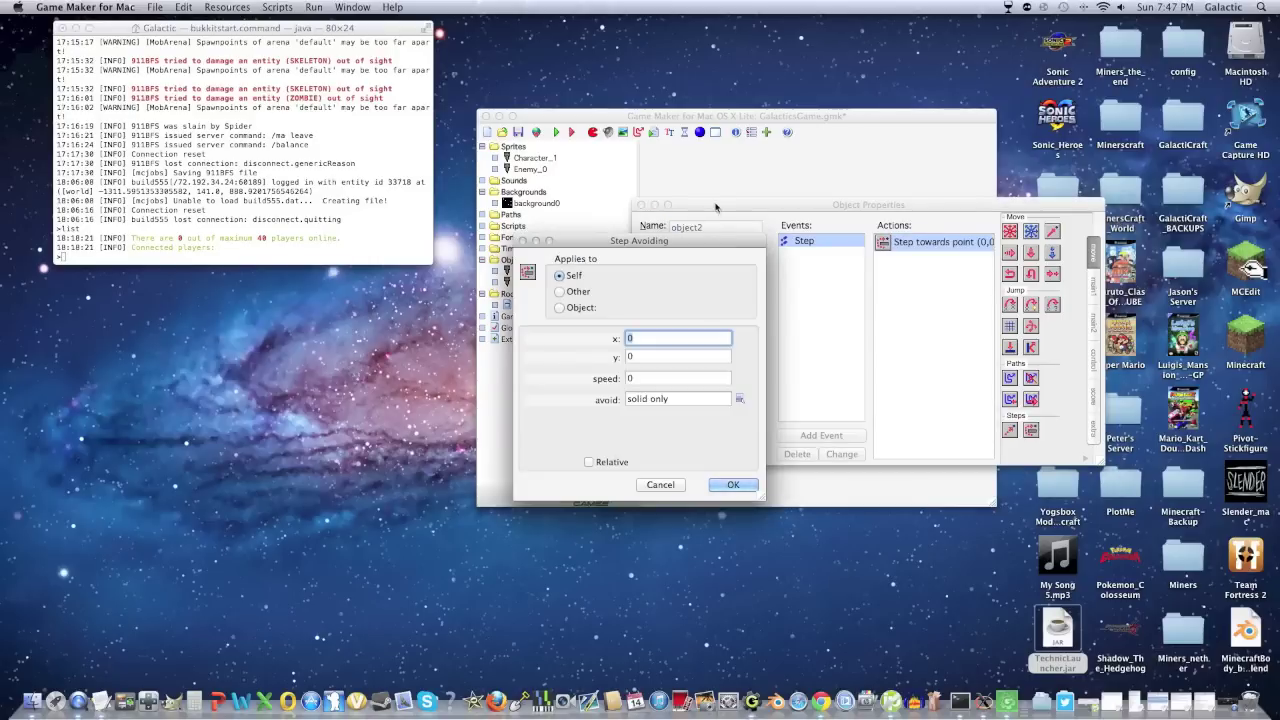
Target object1.x and object1.y, set the speed, avoid solid objects only, and confirm.
left_click_drag(699, 246, 889, 186)
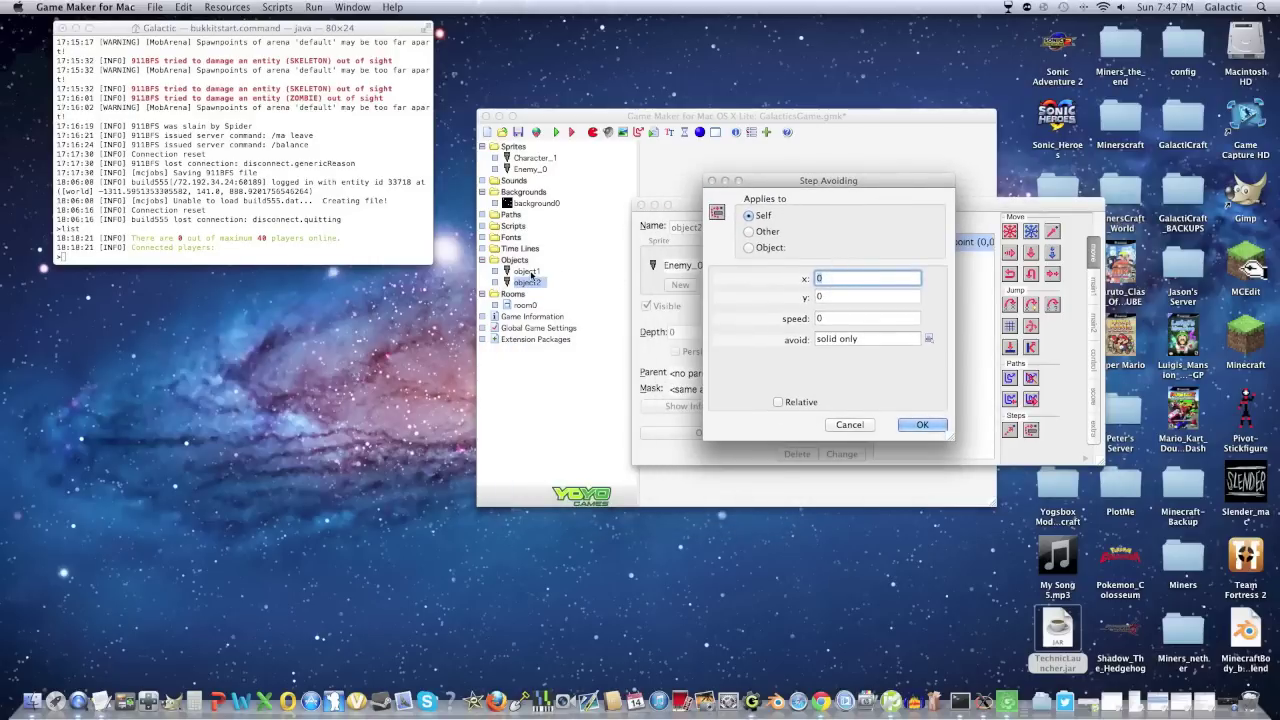
type("object1.x")
left_click(898, 297)
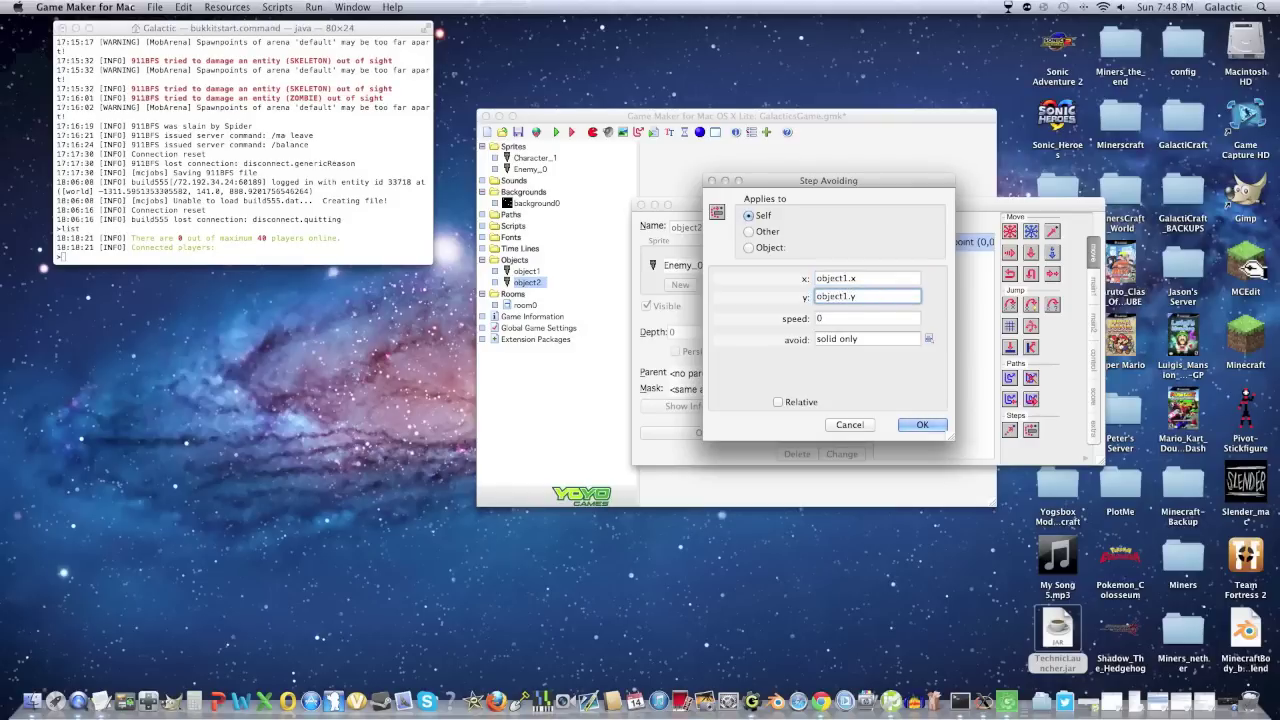
left_click(852, 318)
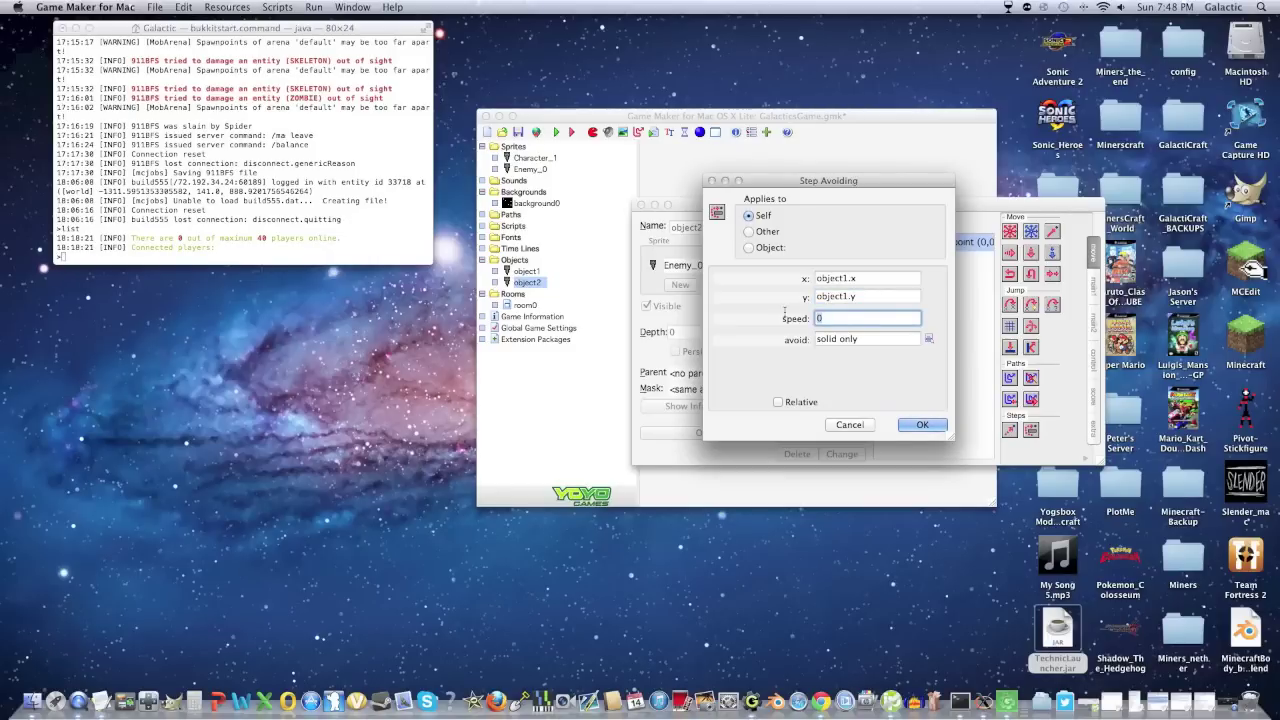
type("4.5")
left_click(928, 338)
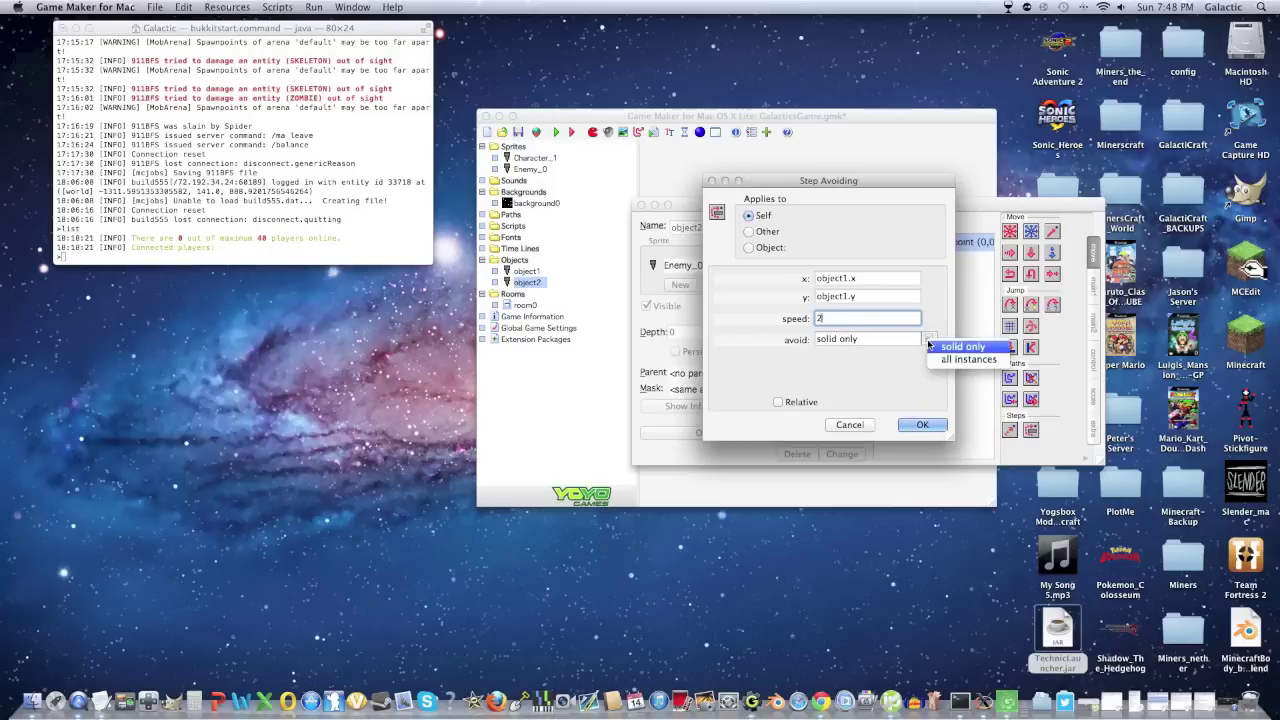
left_click(955, 344)
left_click(924, 427)
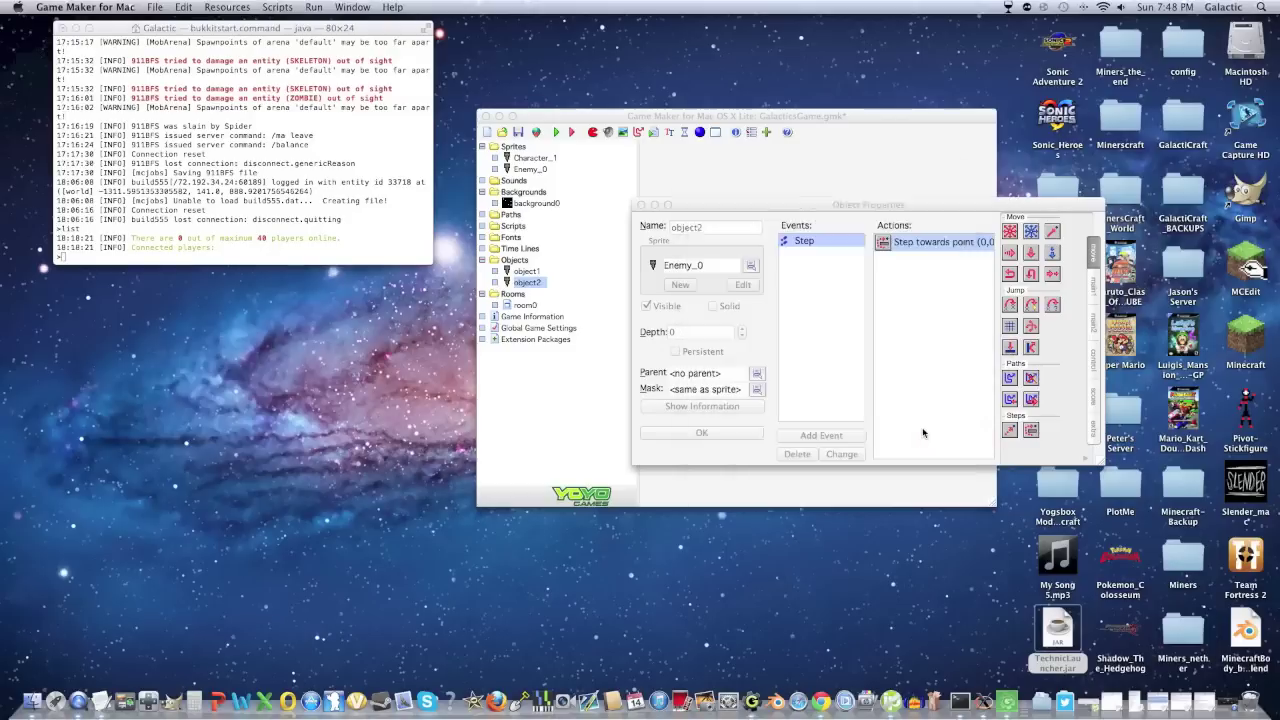
Close object2's properties, test-run the game, then close the game window.
left_click(733, 435)
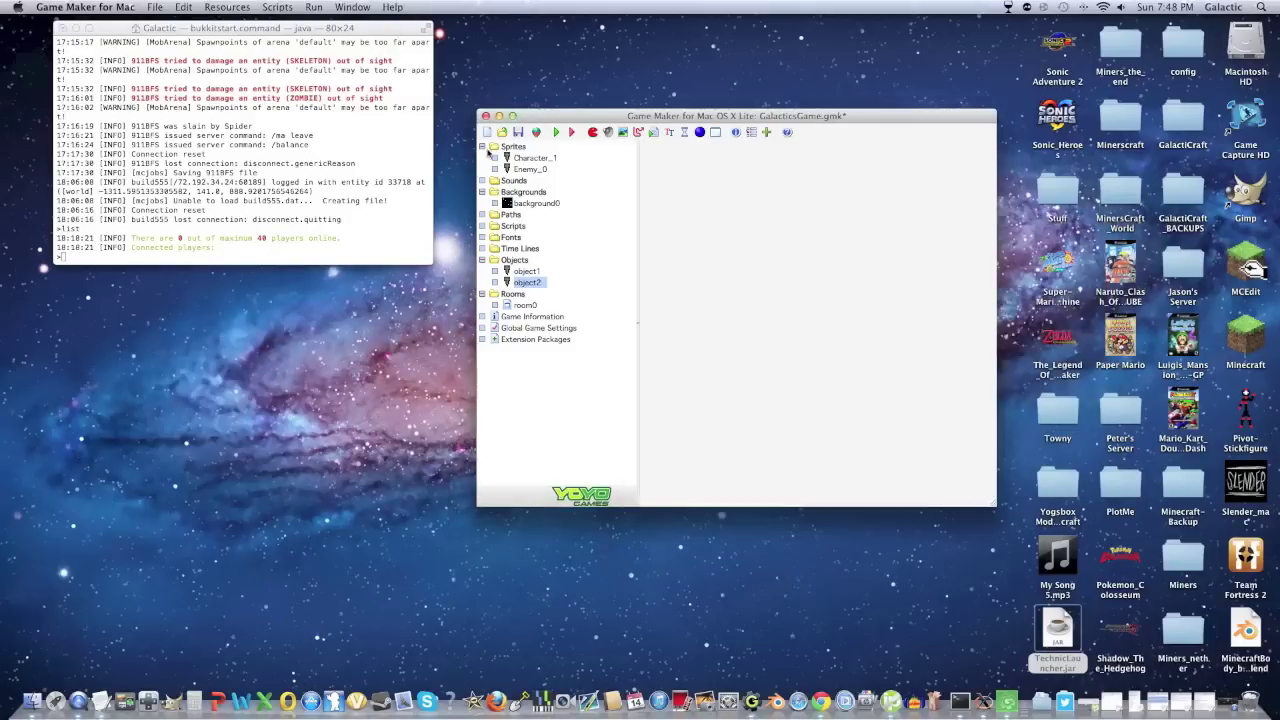
left_click(556, 132)
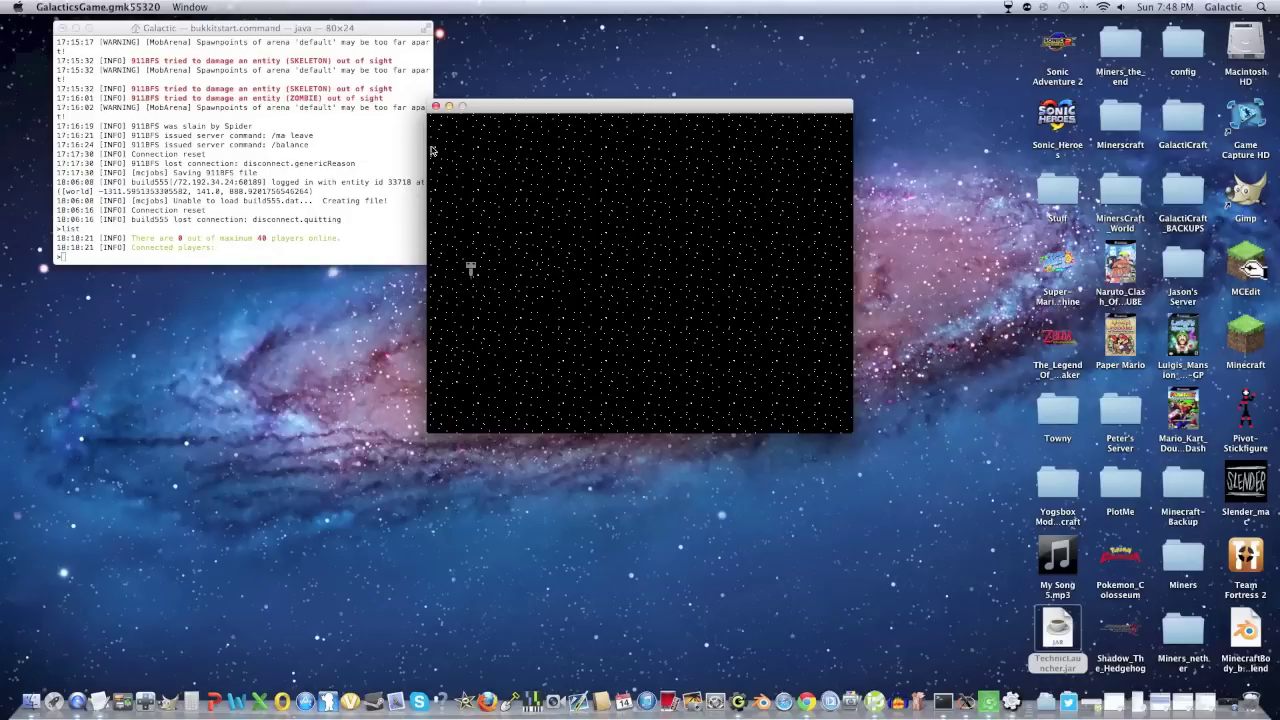
left_click(435, 106)
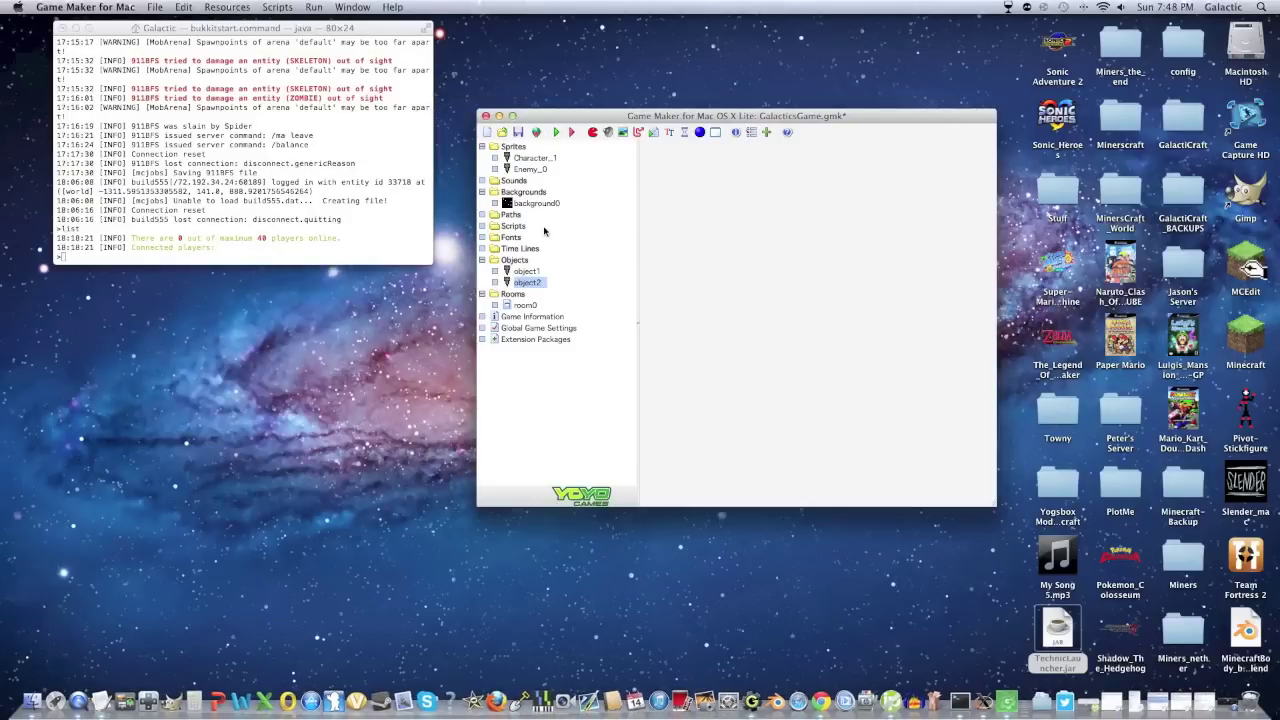
Open room0 and place the player object1 in it.
double_click(526, 306)
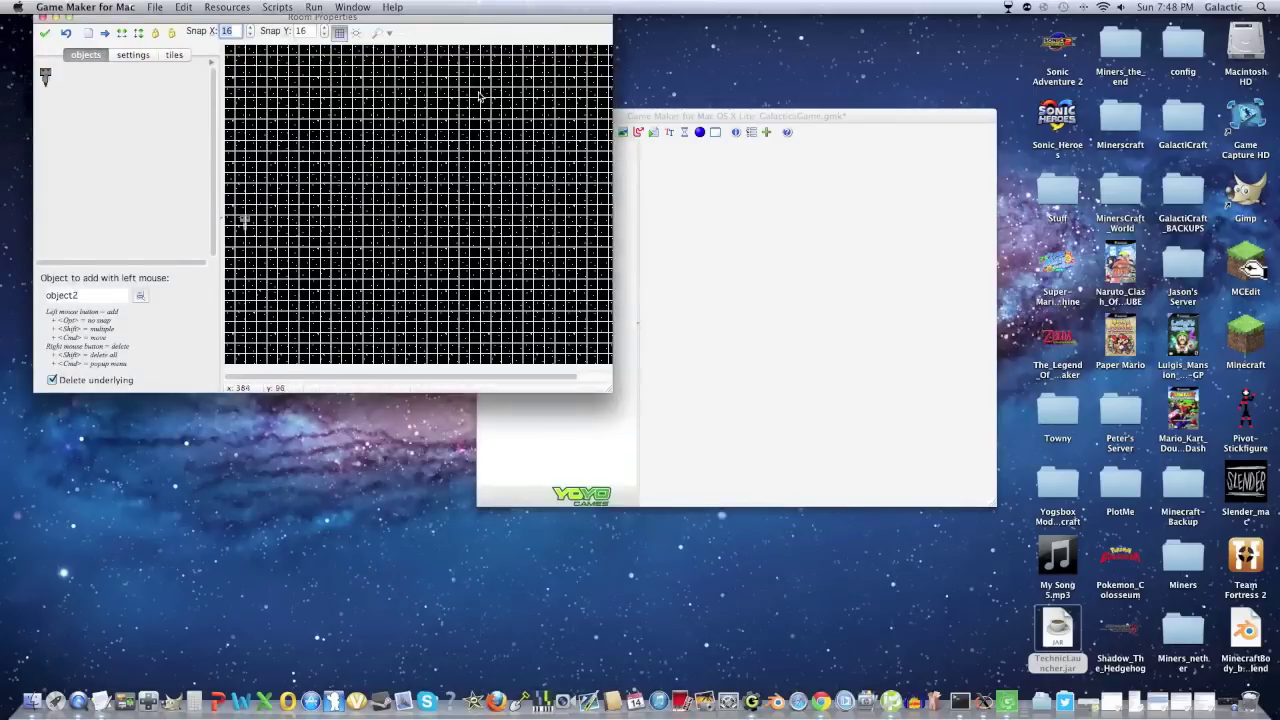
left_click_drag(498, 20, 847, 118)
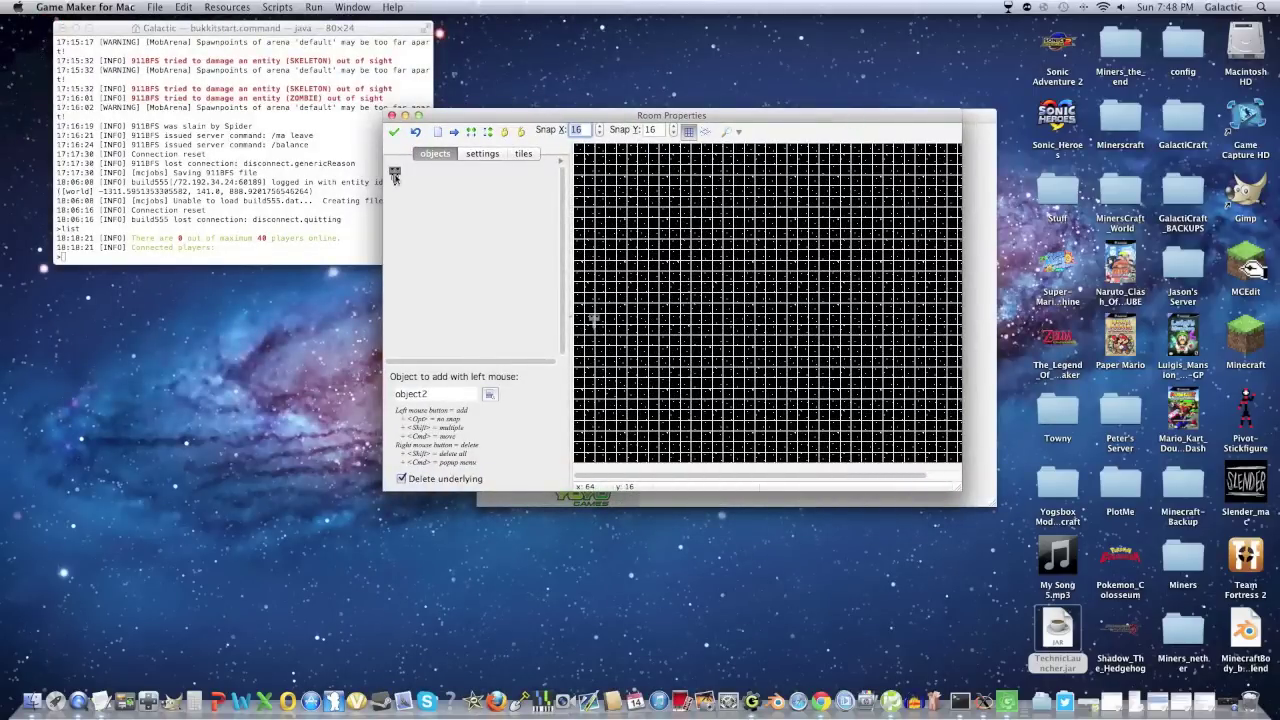
left_click(490, 398)
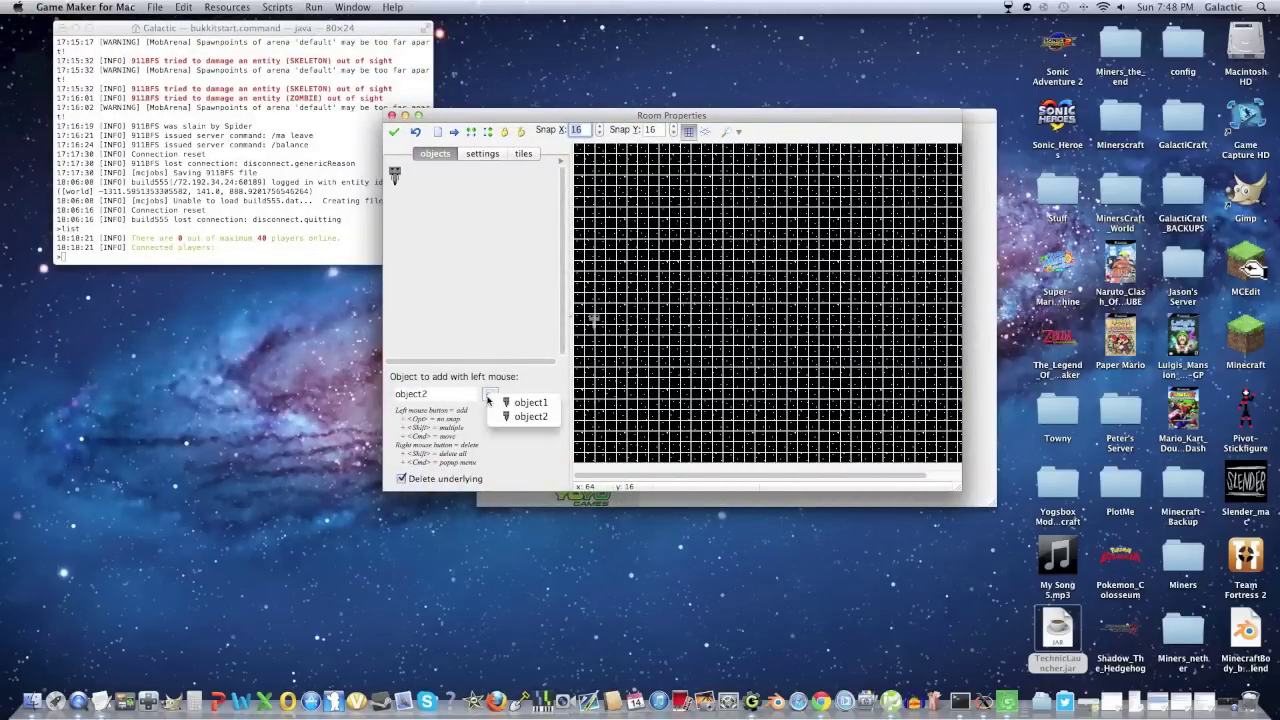
left_click(520, 400)
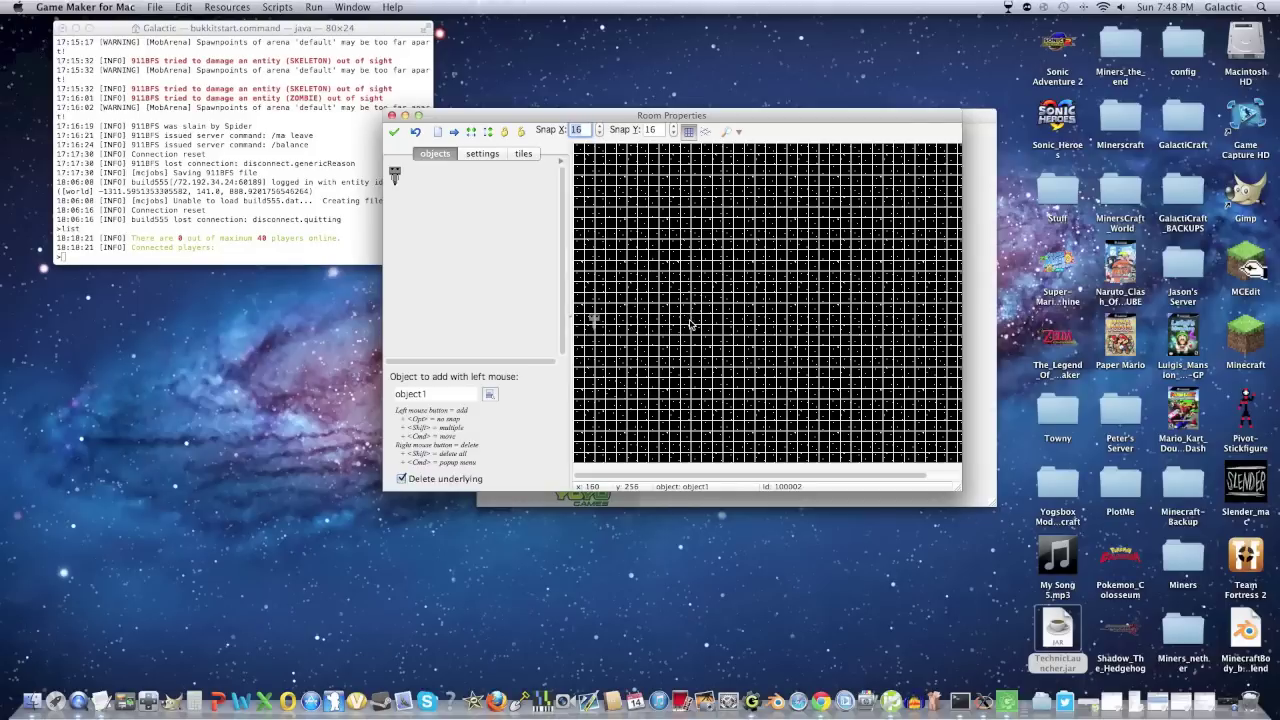
Scatter several object2 robot enemies around room0 and close the room editor.
left_click(489, 395)
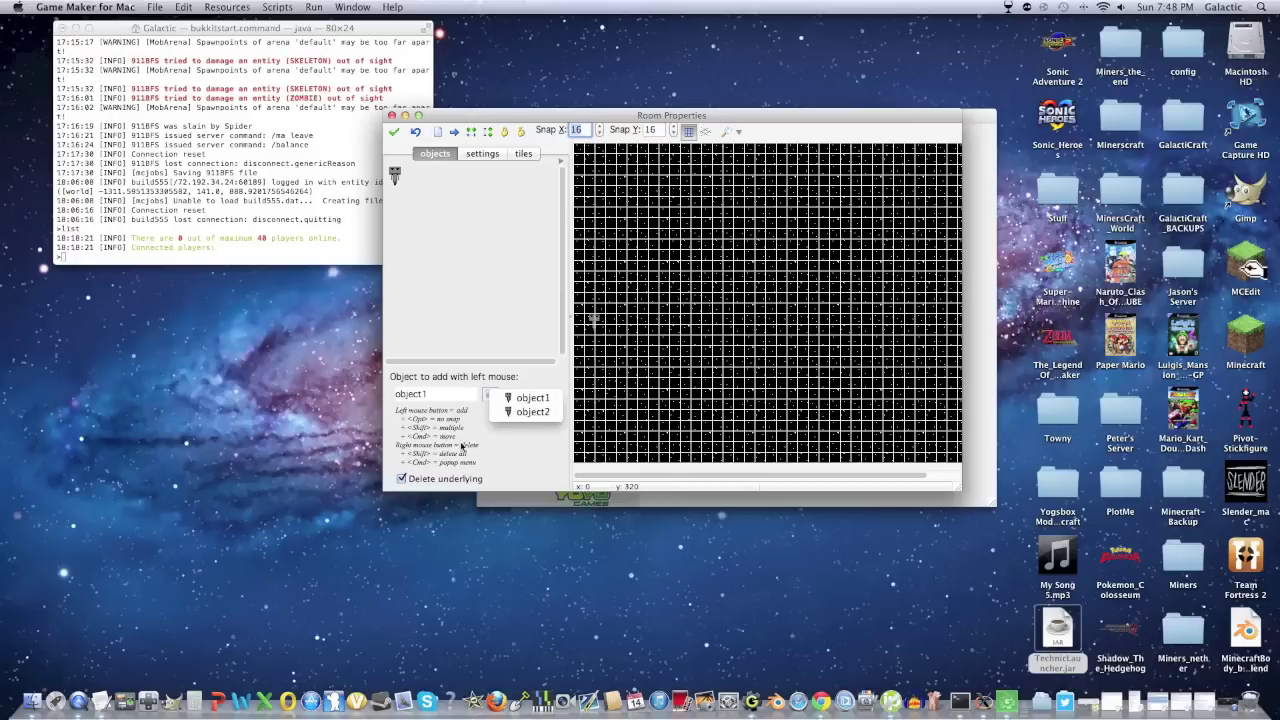
left_click(520, 412)
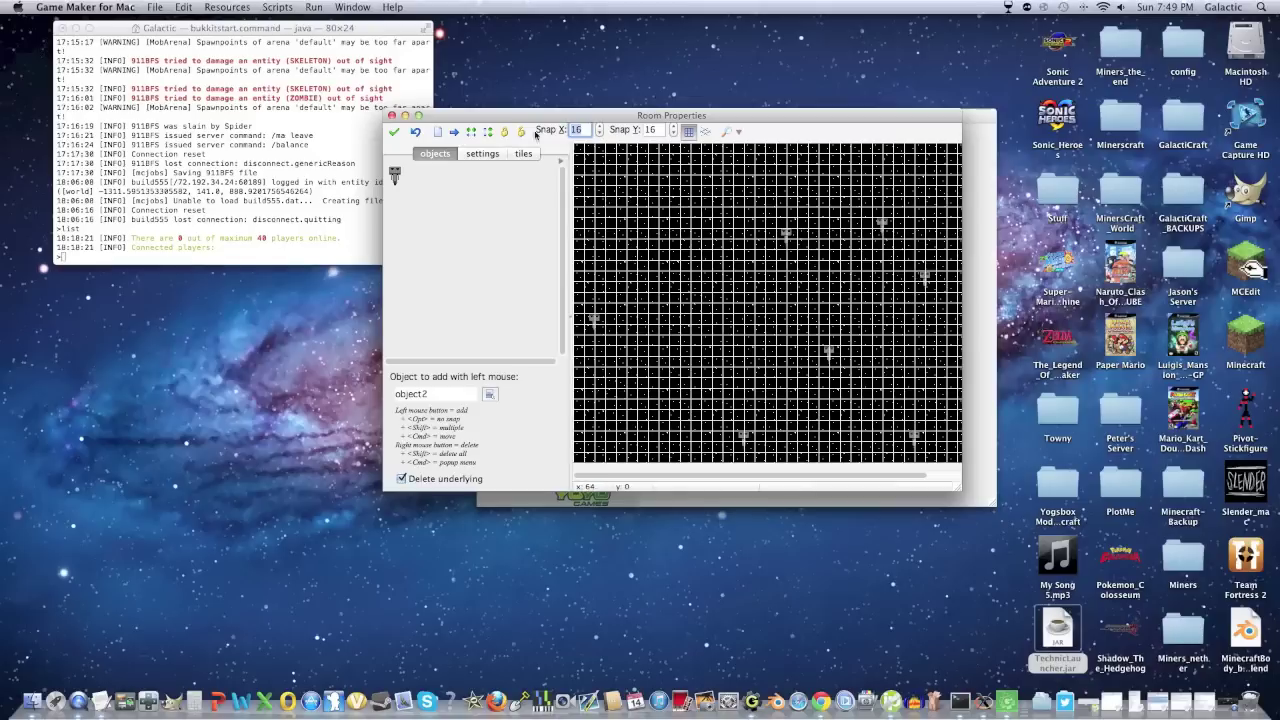
left_click(394, 131)
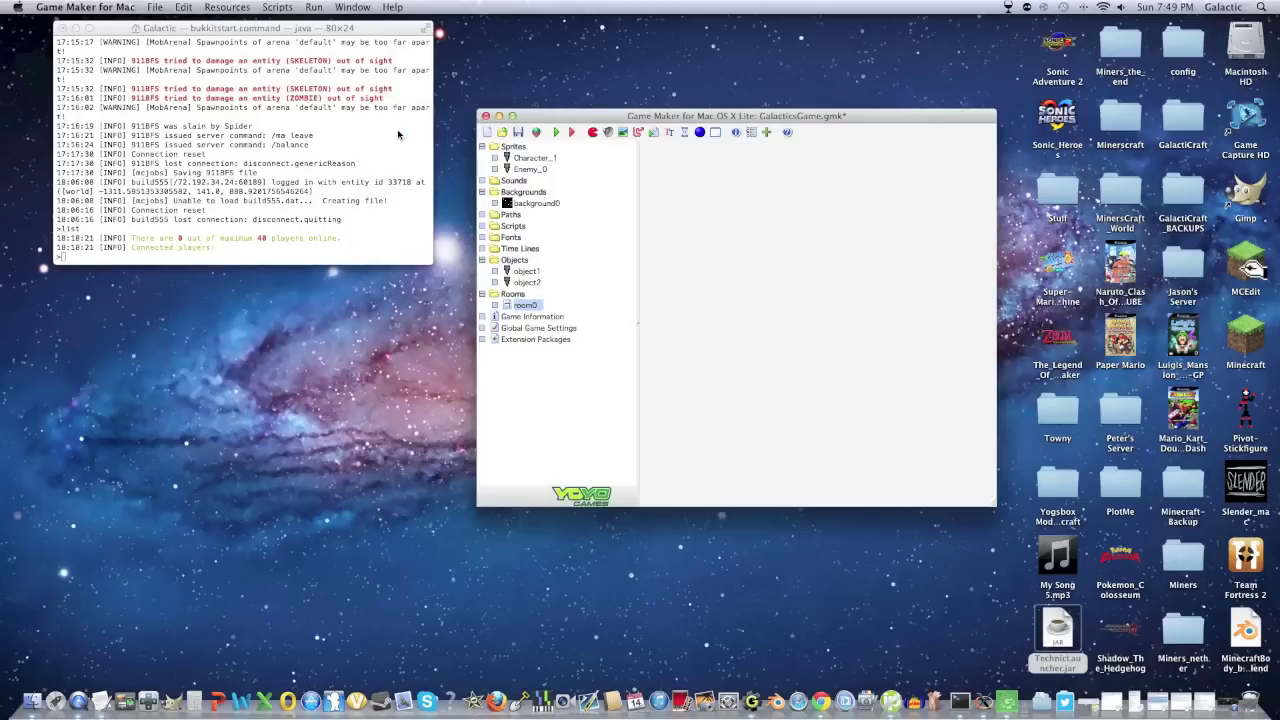
left_click(555, 133)
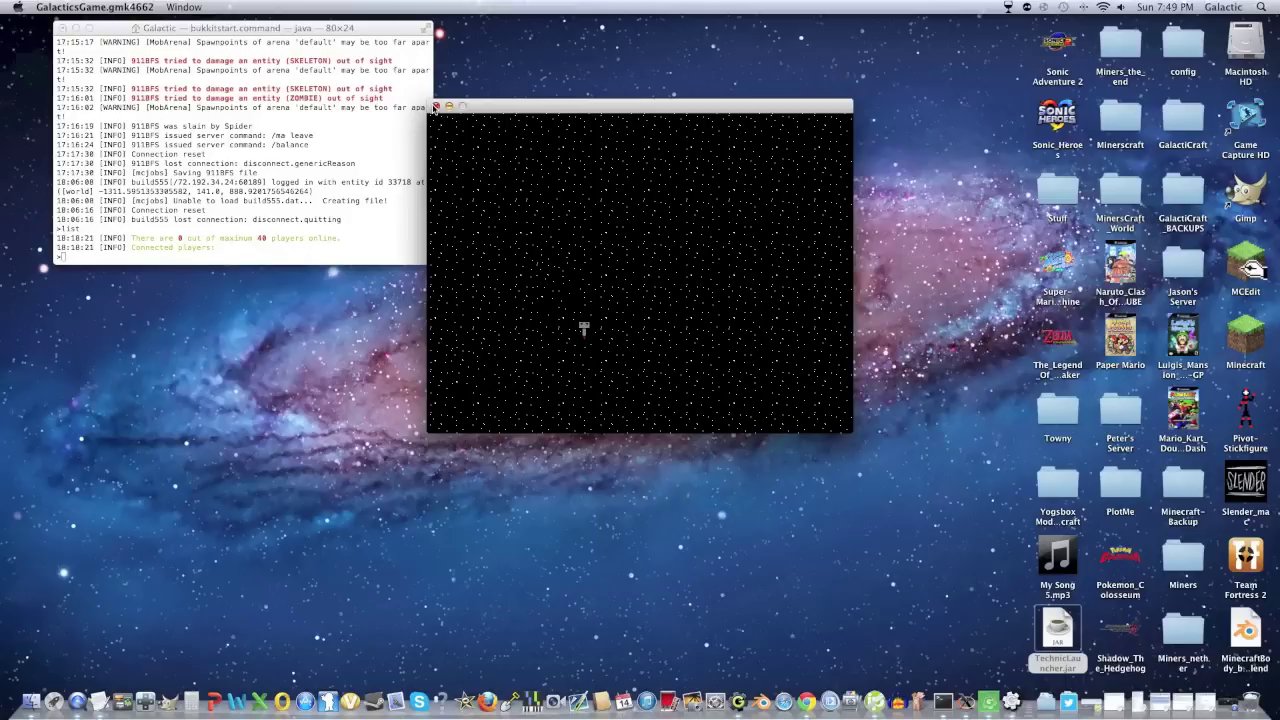
left_click(436, 106)
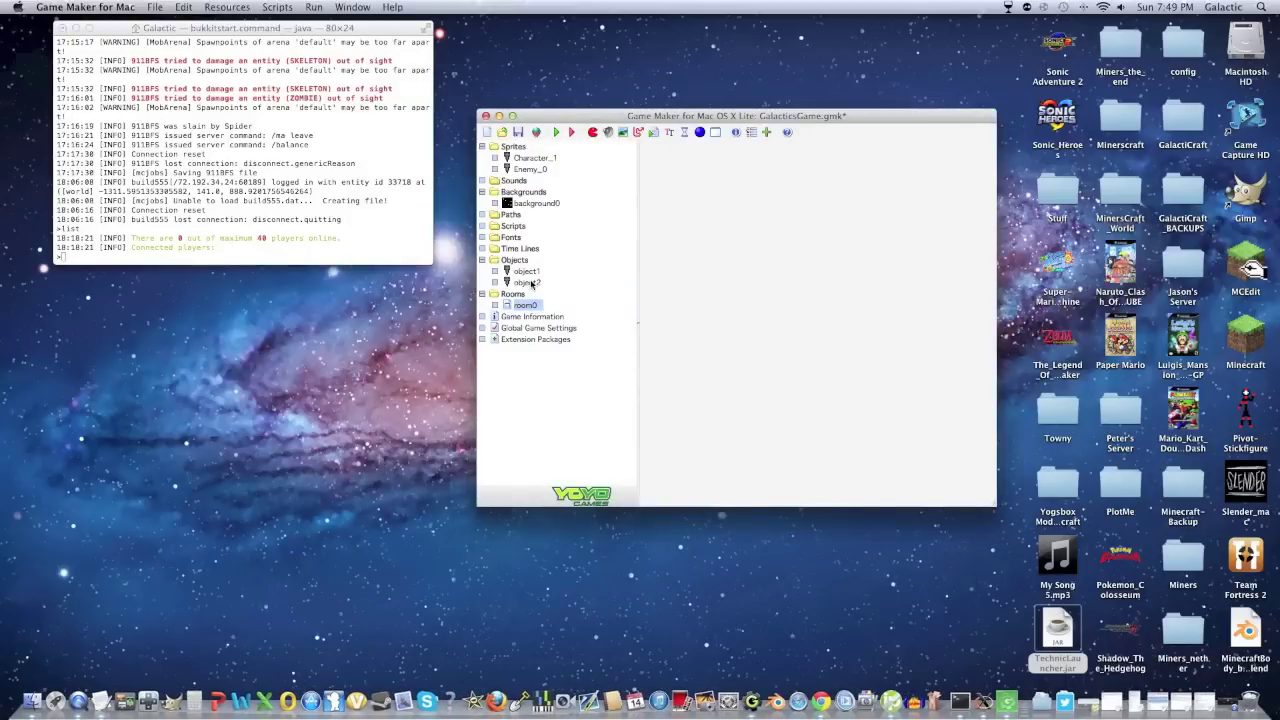
Mark object2 as Solid, then review and confirm object1's properties.
double_click(530, 285)
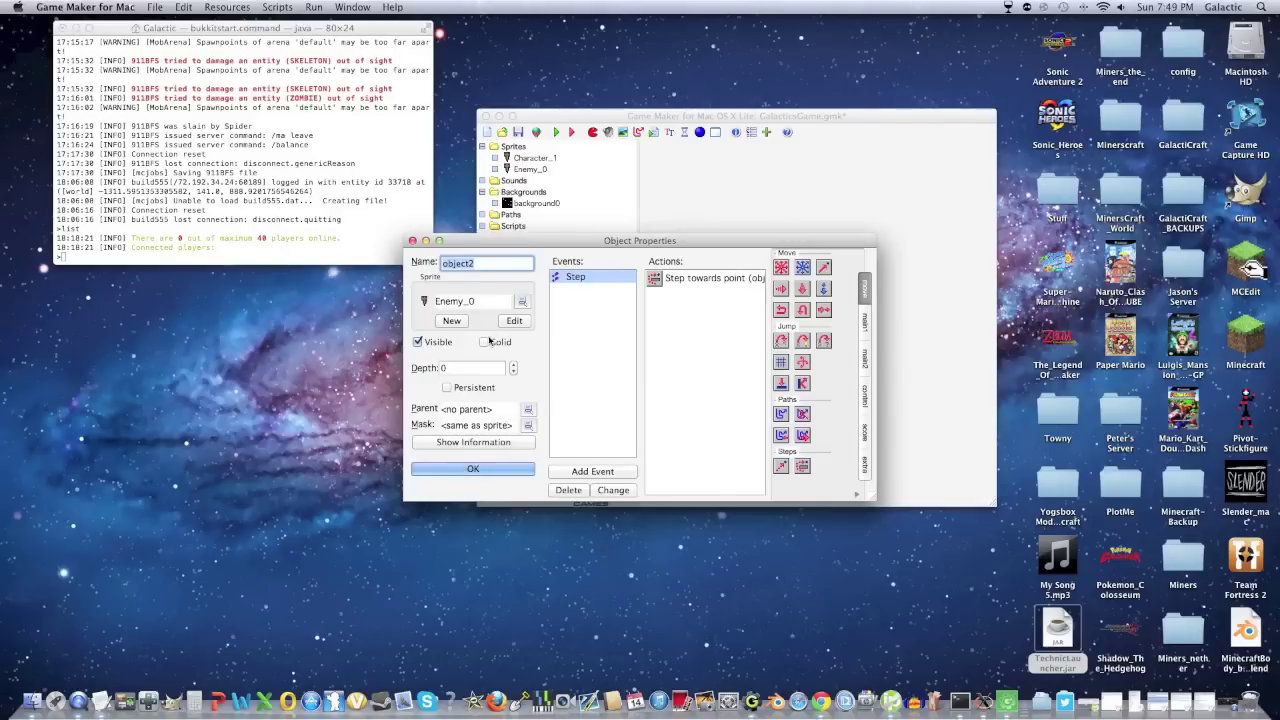
left_click(486, 468)
double_click(529, 274)
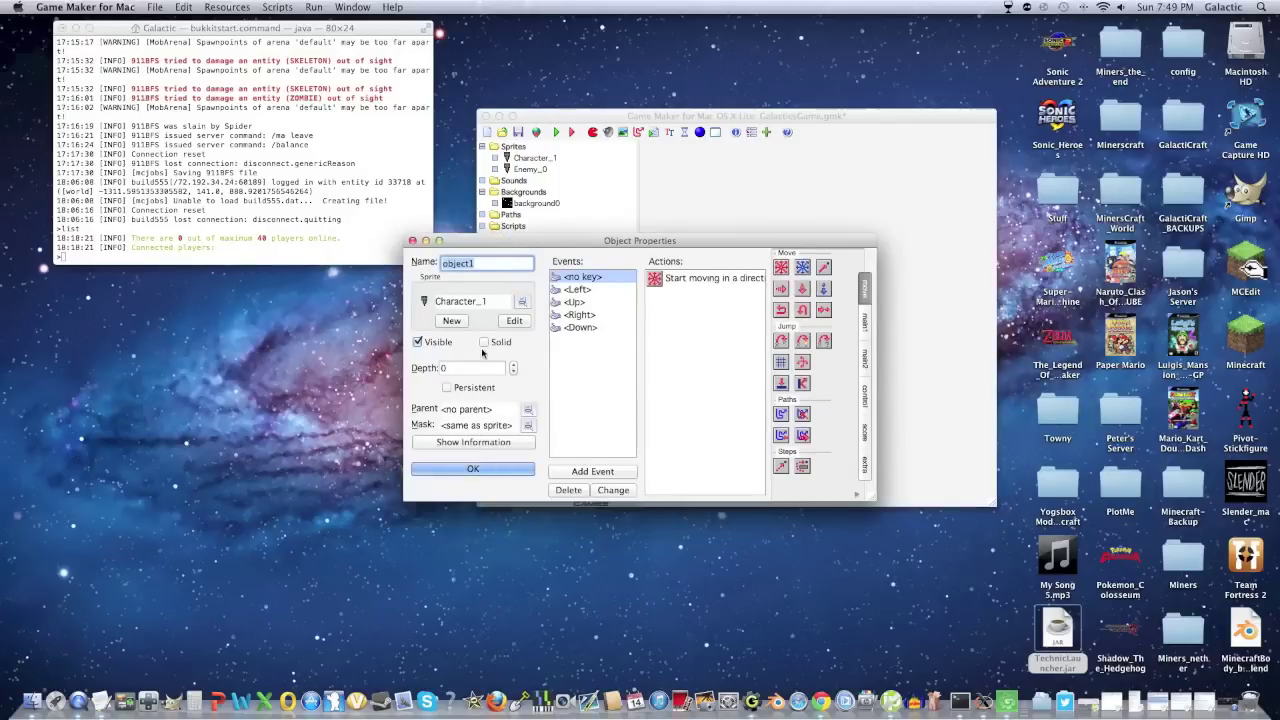
left_click(488, 468)
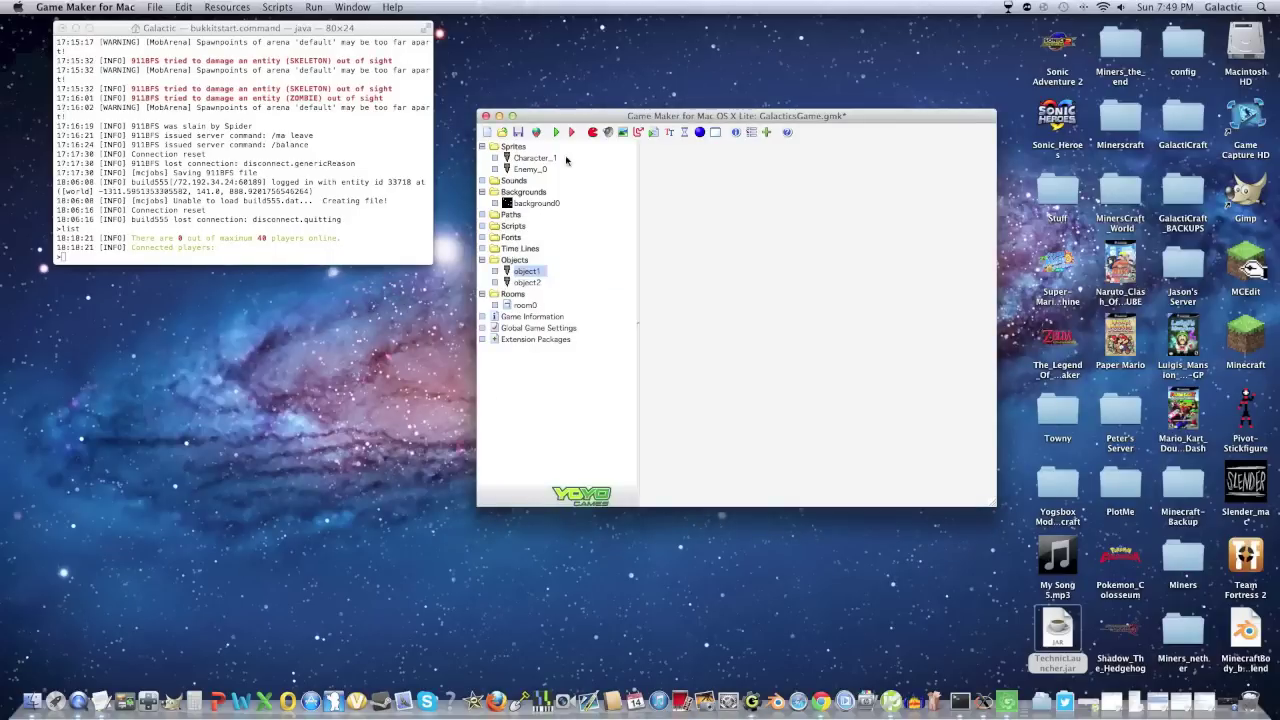
Test-run the game to watch the robot enemies follow the player across the starfield.
left_click(557, 132)
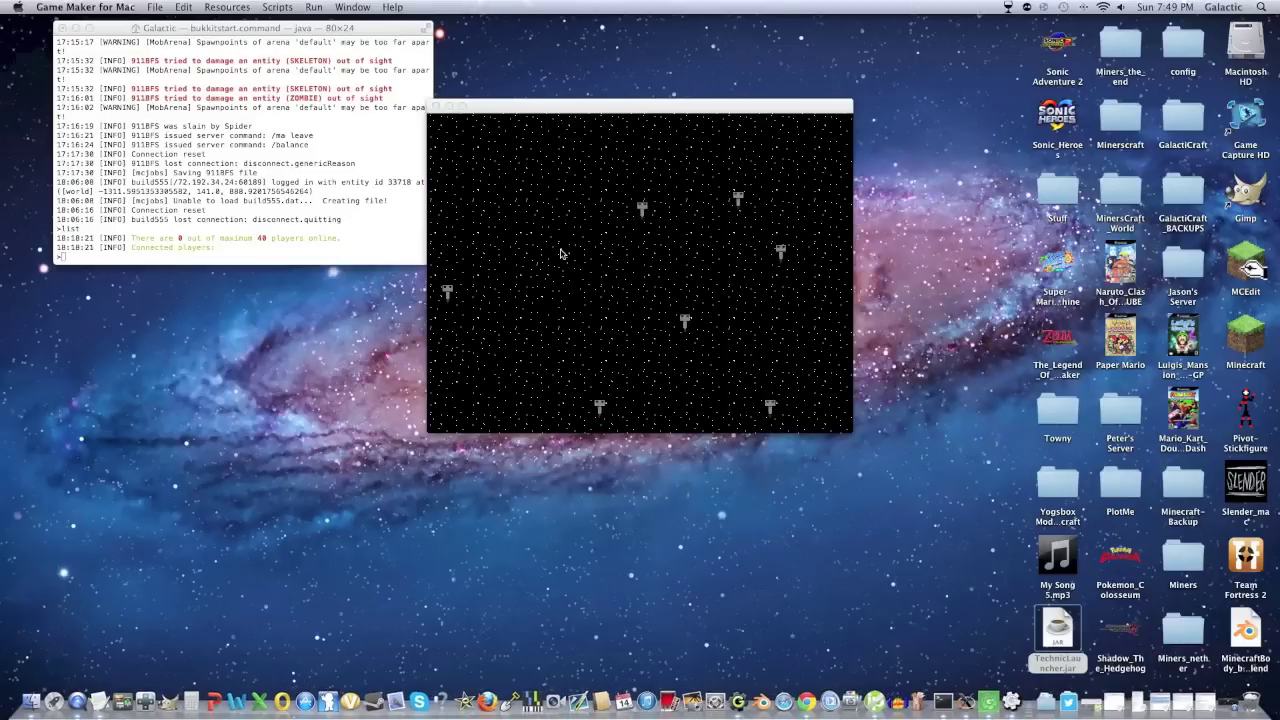